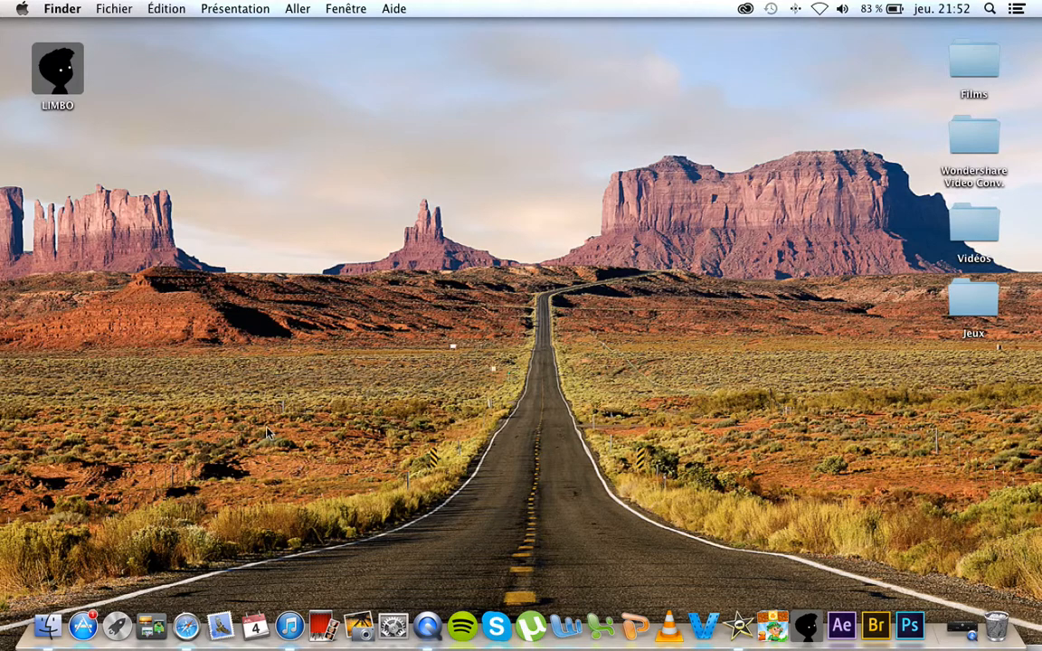
# Open the AddMeFast site in Safari
pyautogui.click(181, 620)
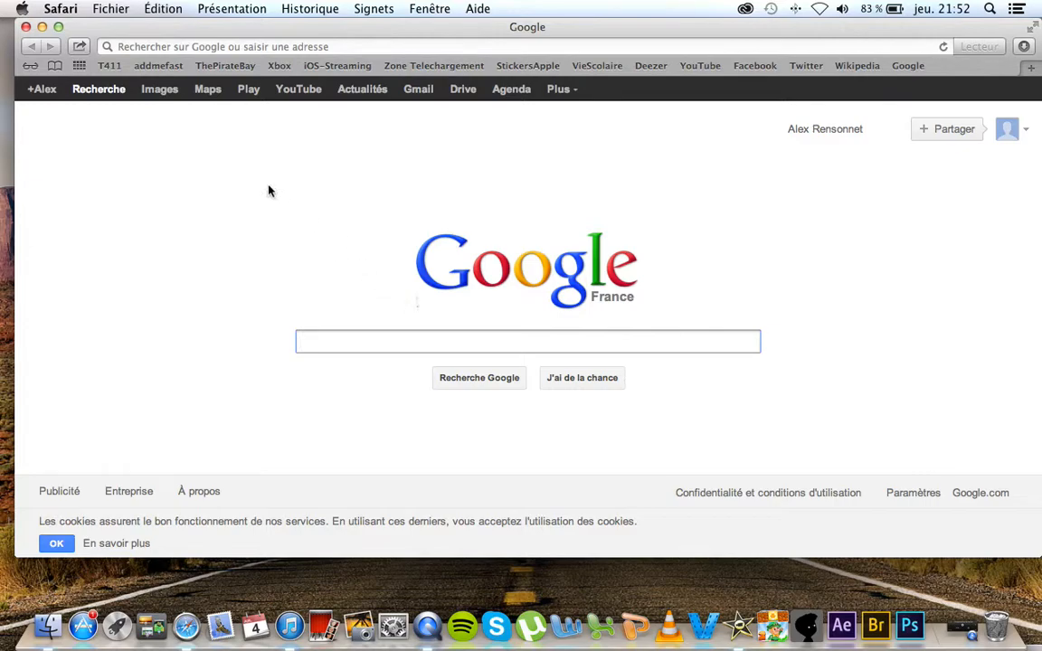
pyautogui.click(161, 66)
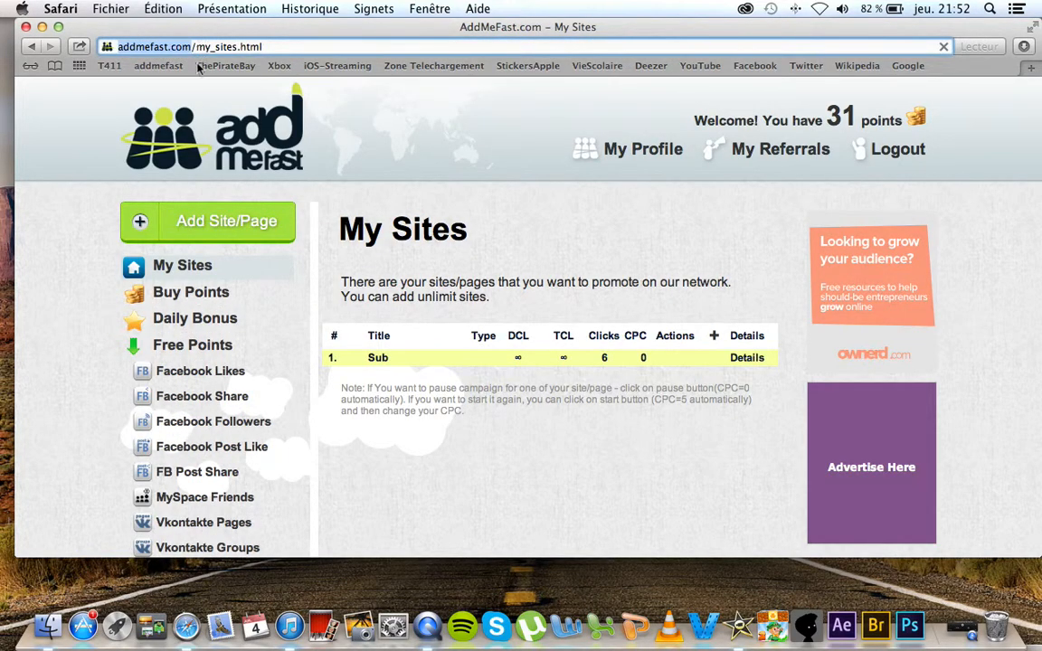
# Delete the existing Sub entry from the My Sites list
pyautogui.click(456, 129)
pyautogui.click(715, 363)
pyautogui.click(622, 366)
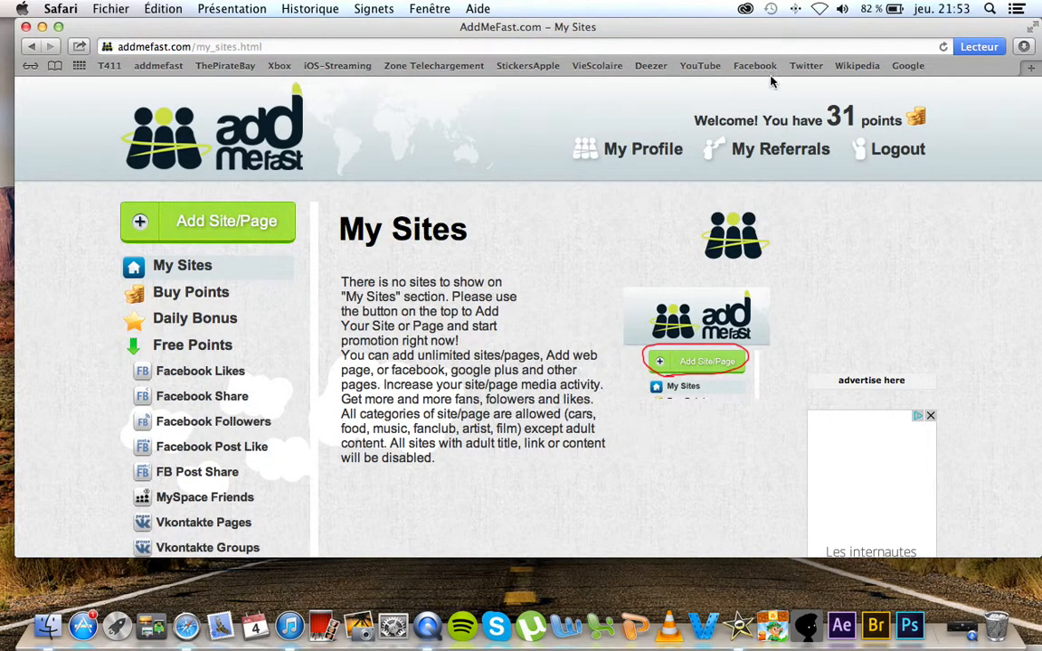
# Examine the account's points balance and the social network categories listed under Free Points
pyautogui.moveTo(689, 124); pyautogui.dragTo(928, 113)
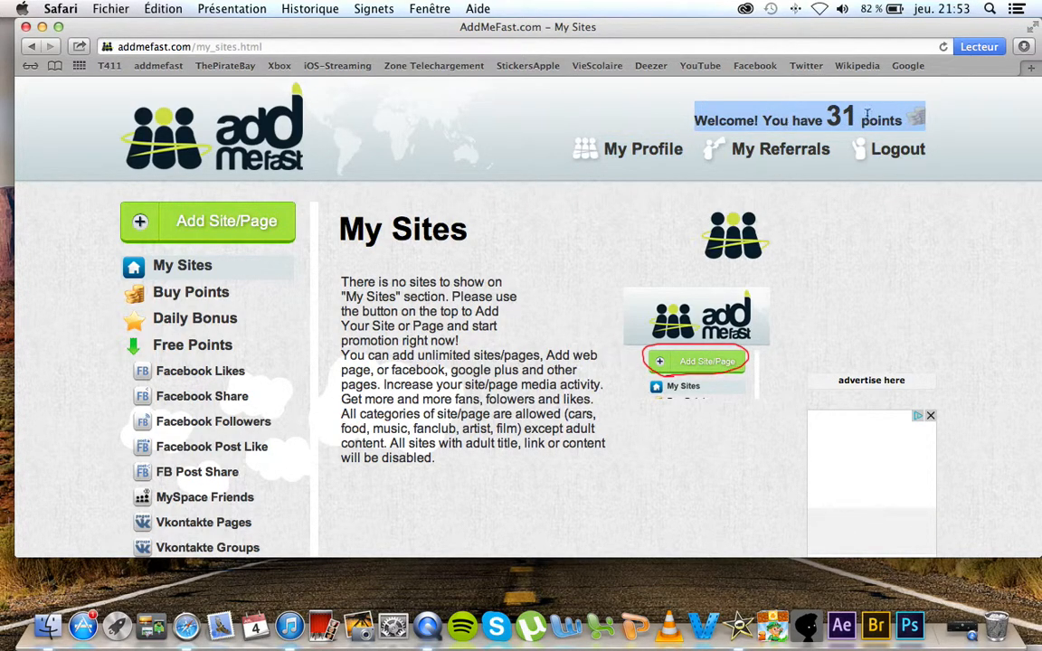
pyautogui.click(620, 128)
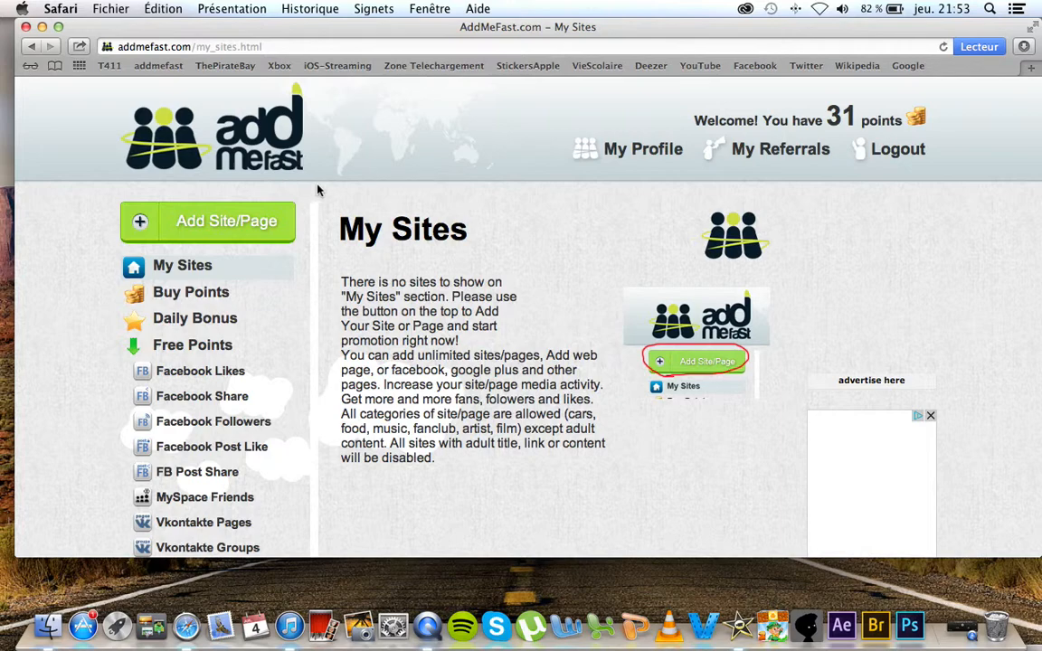
pyautogui.scroll(-10, 316, 190)
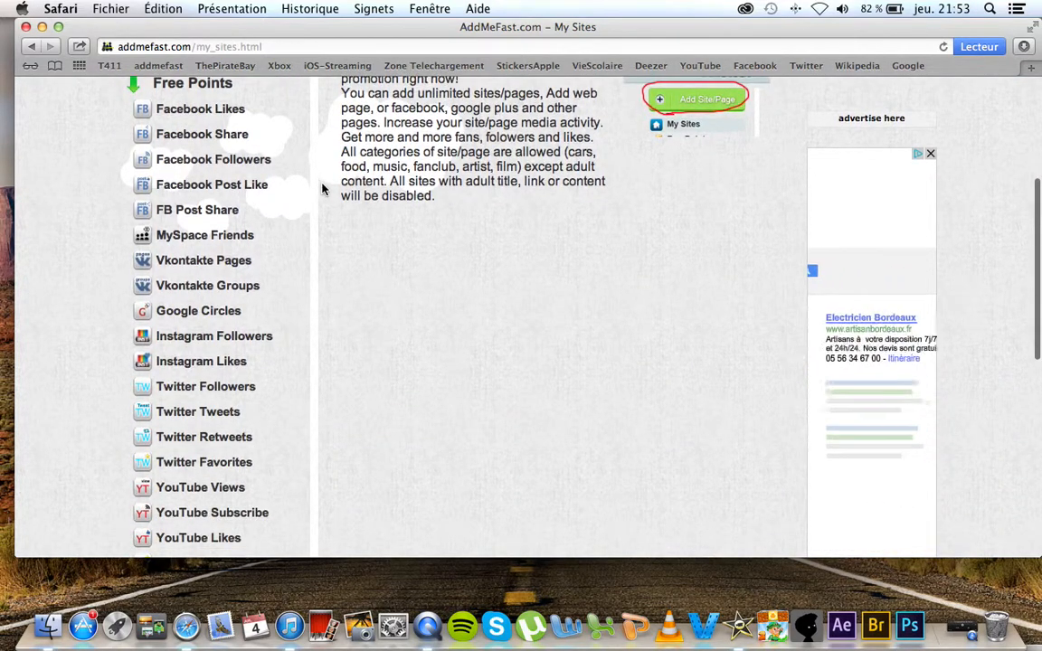
pyautogui.scroll(-5, 321, 188)
pyautogui.scroll(15, 323, 197)
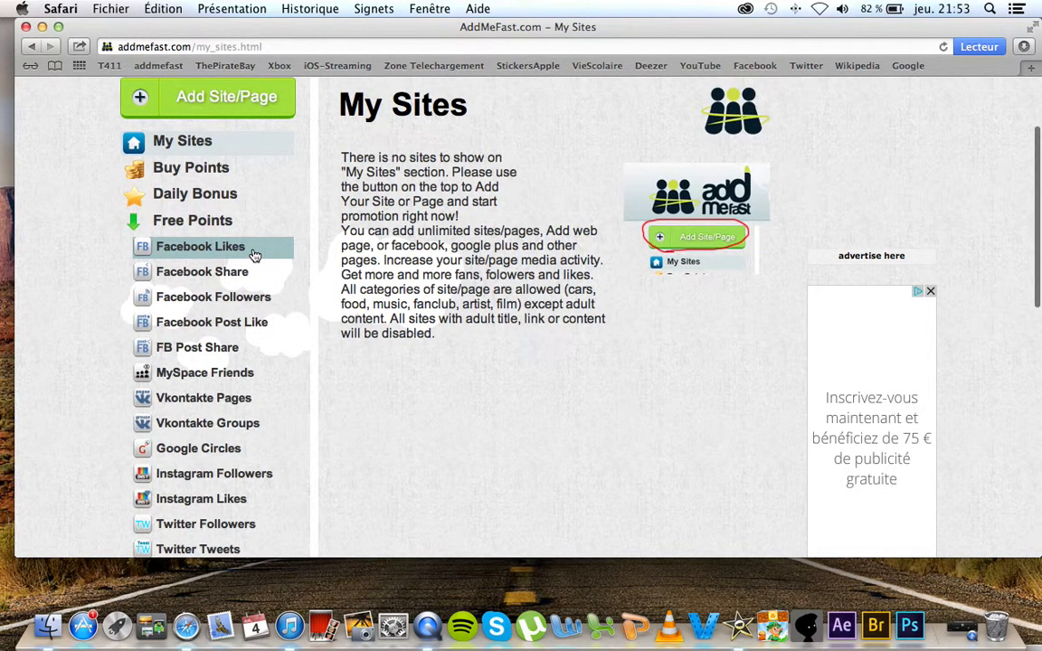
pyautogui.scroll(-1, 272, 298)
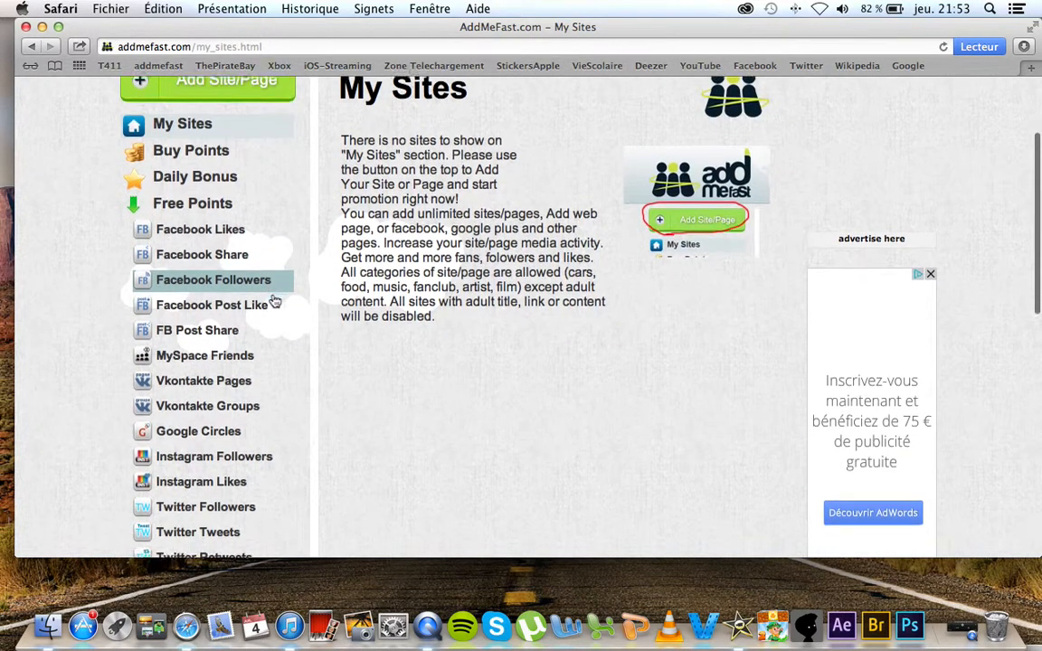
pyautogui.scroll(-1, 261, 310)
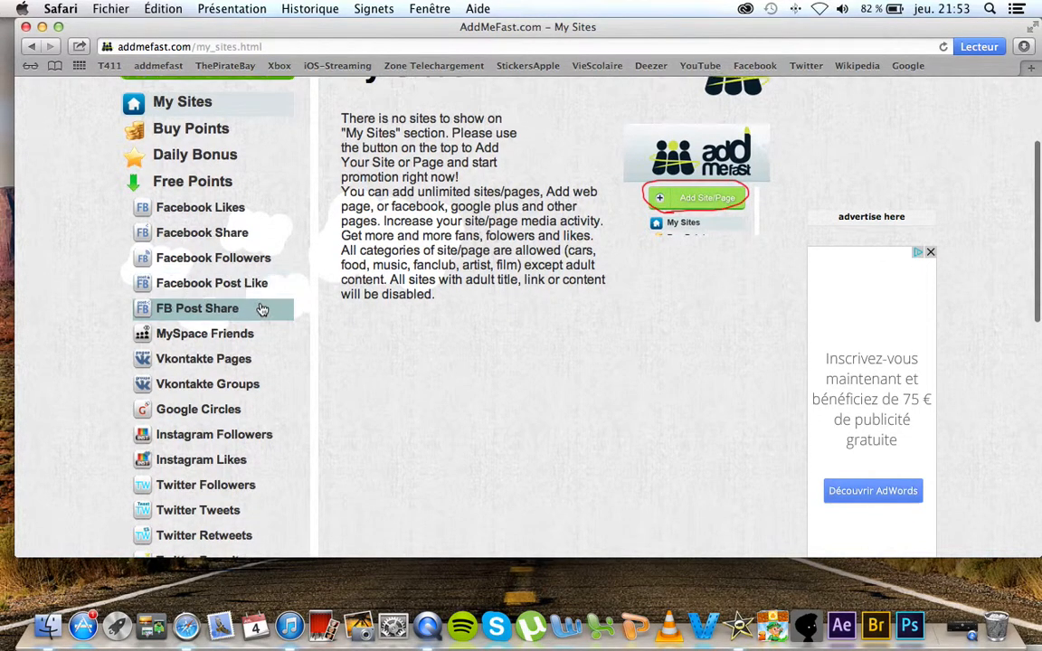
pyautogui.scroll(-1, 265, 309)
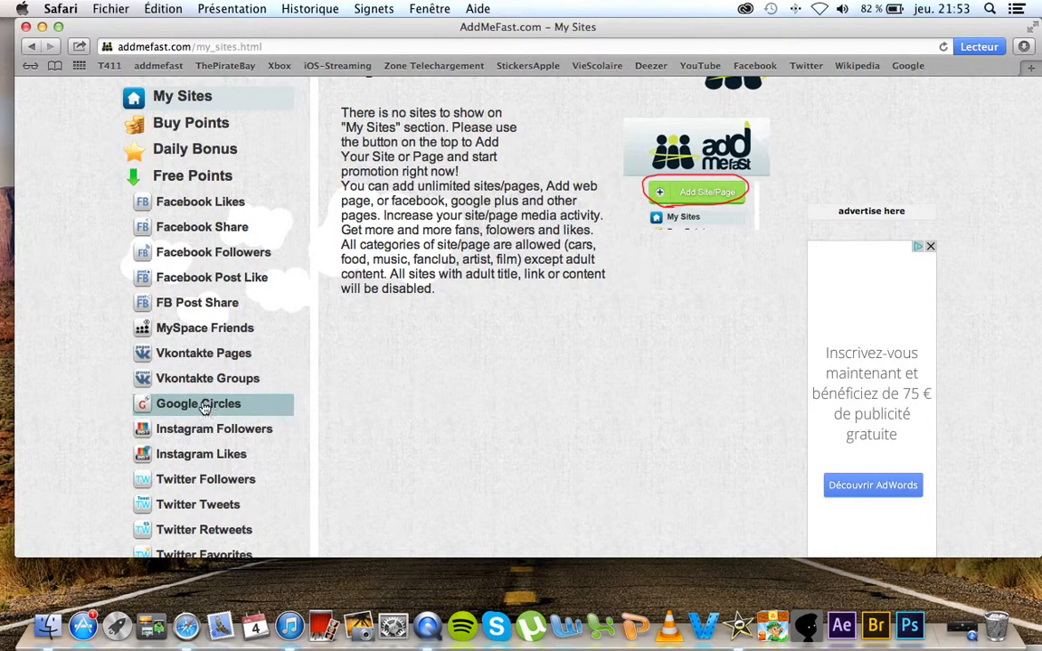
pyautogui.scroll(-3, 234, 408)
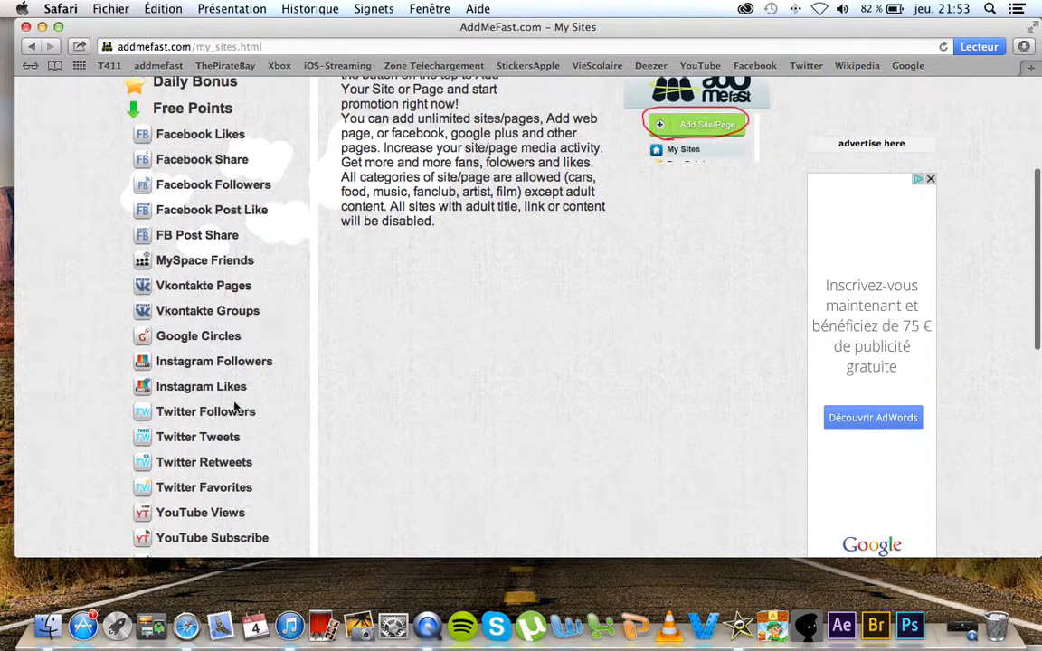
pyautogui.scroll(-1, 248, 366)
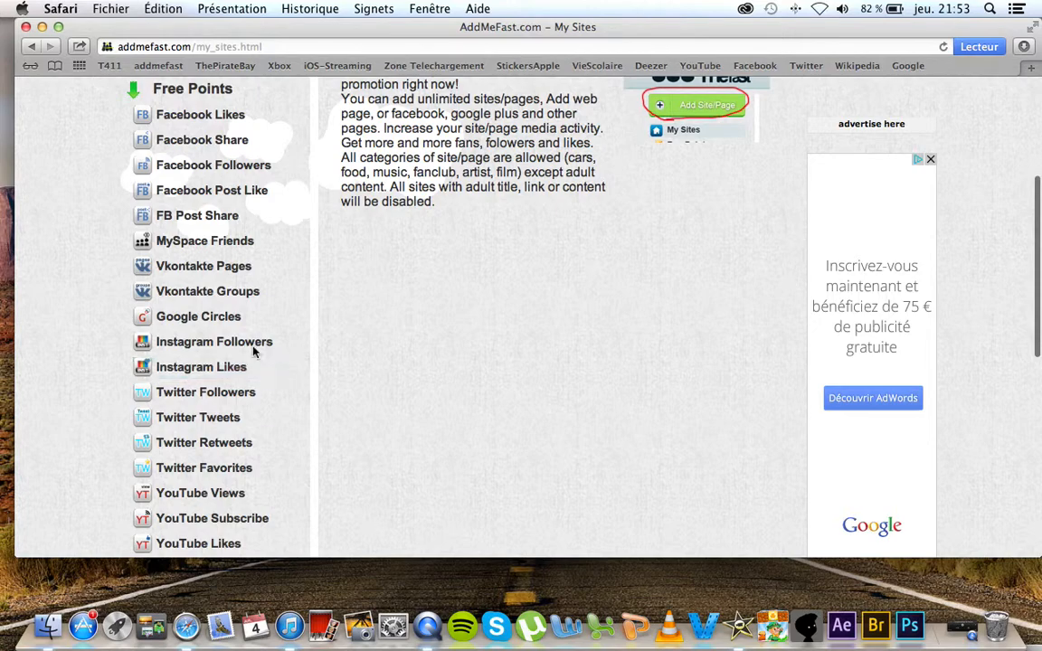
pyautogui.scroll(-2, 258, 370)
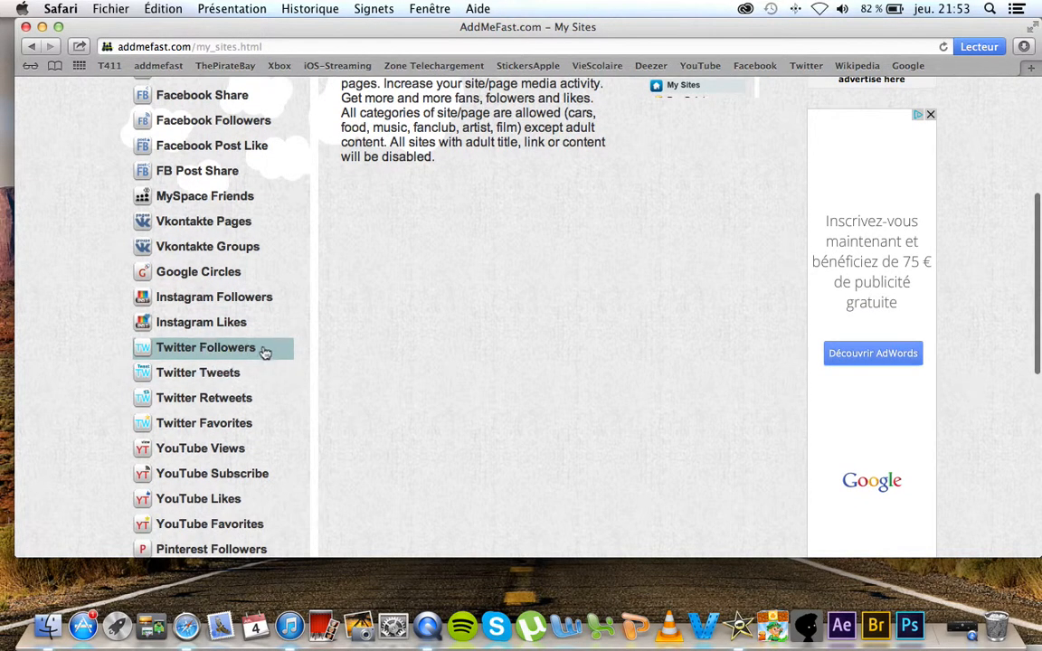
pyautogui.scroll(-2, 258, 356)
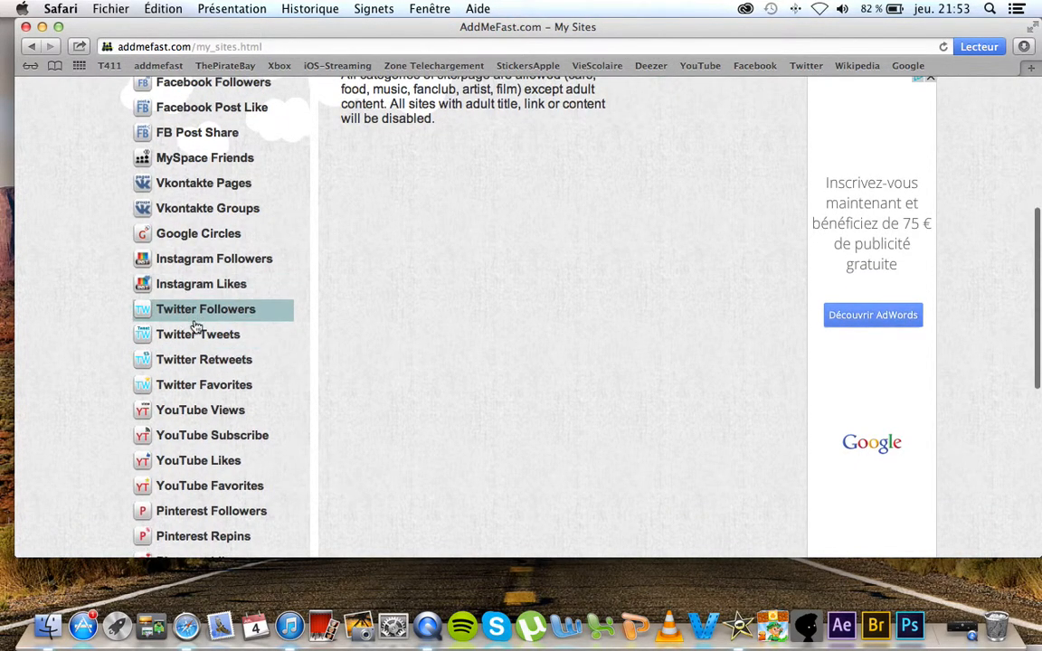
pyautogui.scroll(-5, 204, 317)
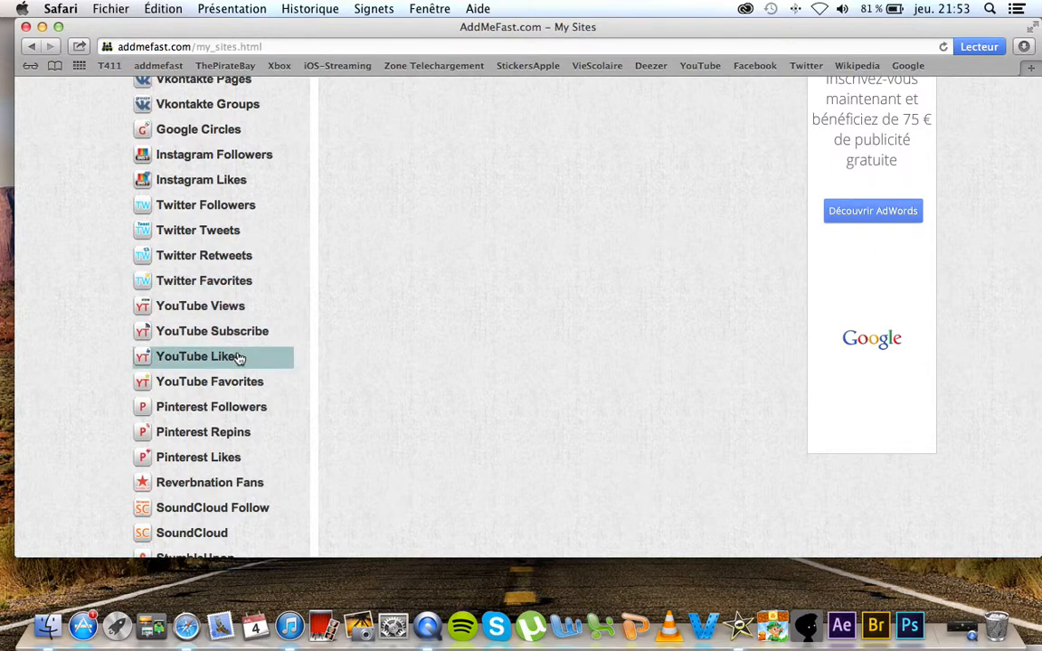
pyautogui.scroll(-3, 242, 386)
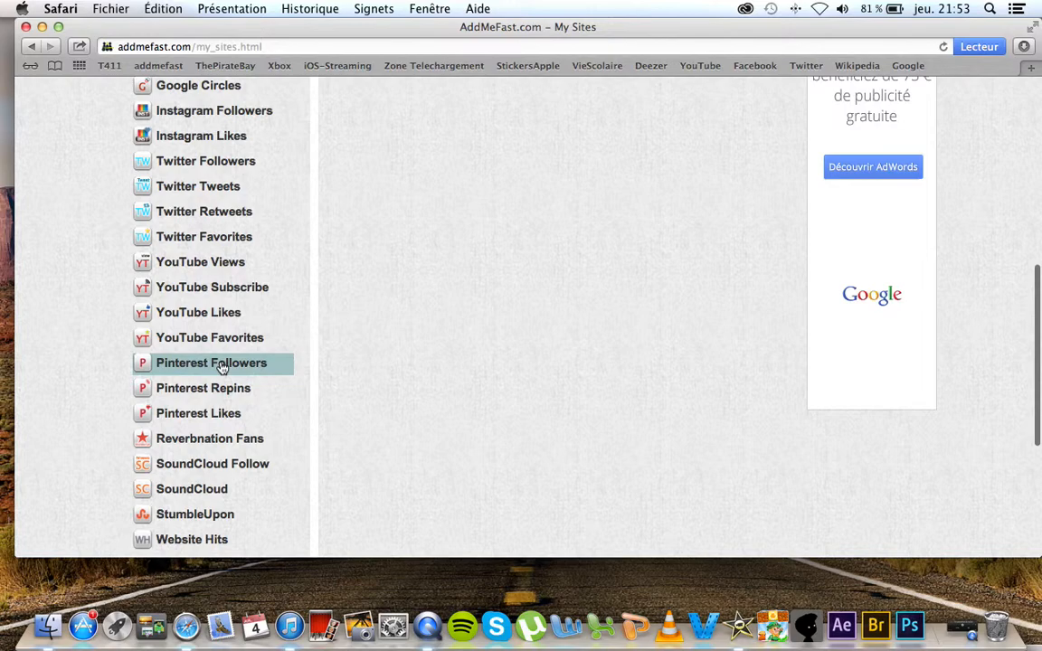
pyautogui.scroll(-1, 237, 391)
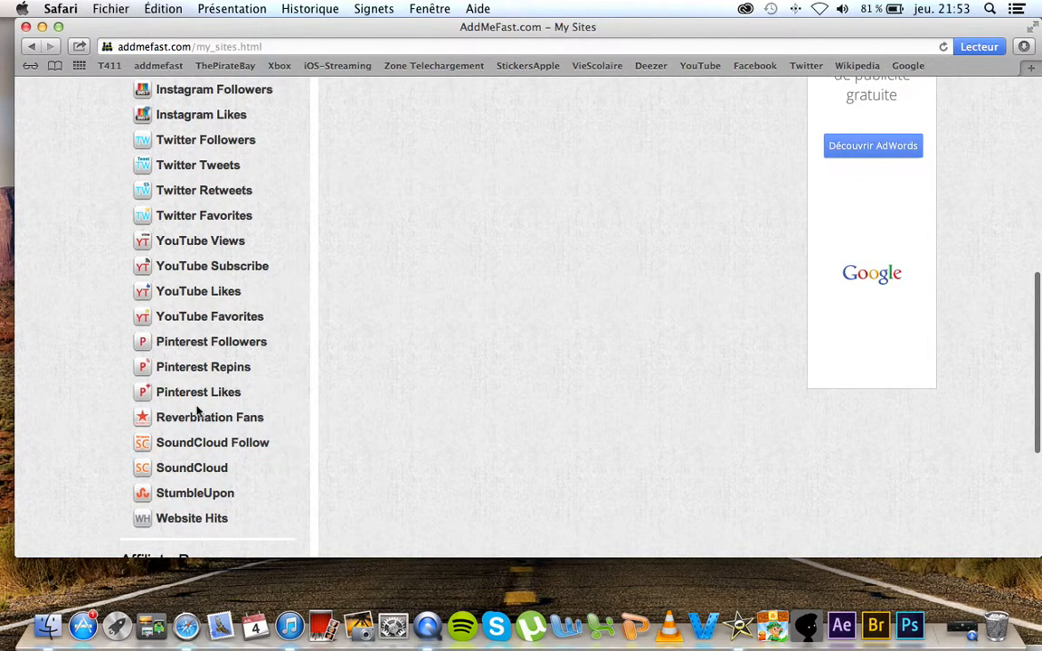
pyautogui.scroll(10, 255, 437)
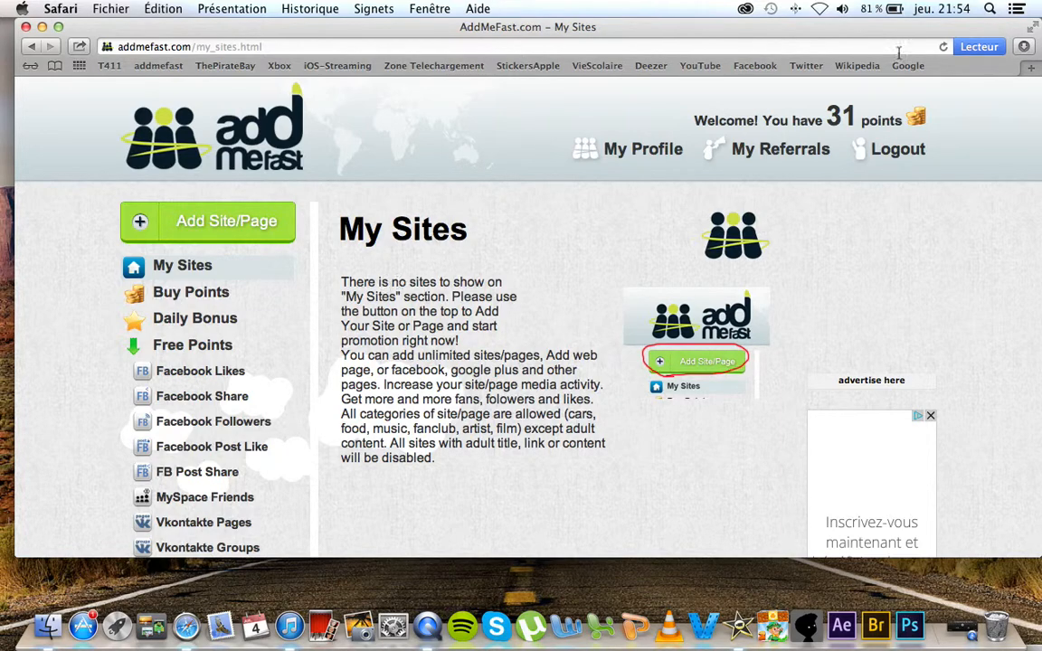
pyautogui.doubleClick(836, 117)
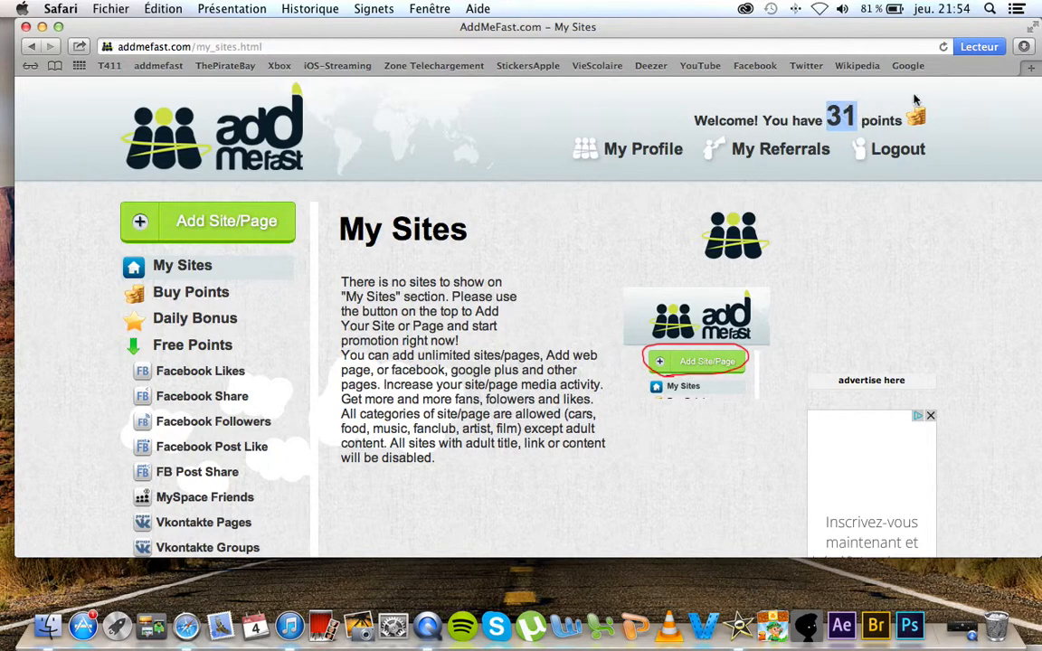
pyautogui.click(828, 96)
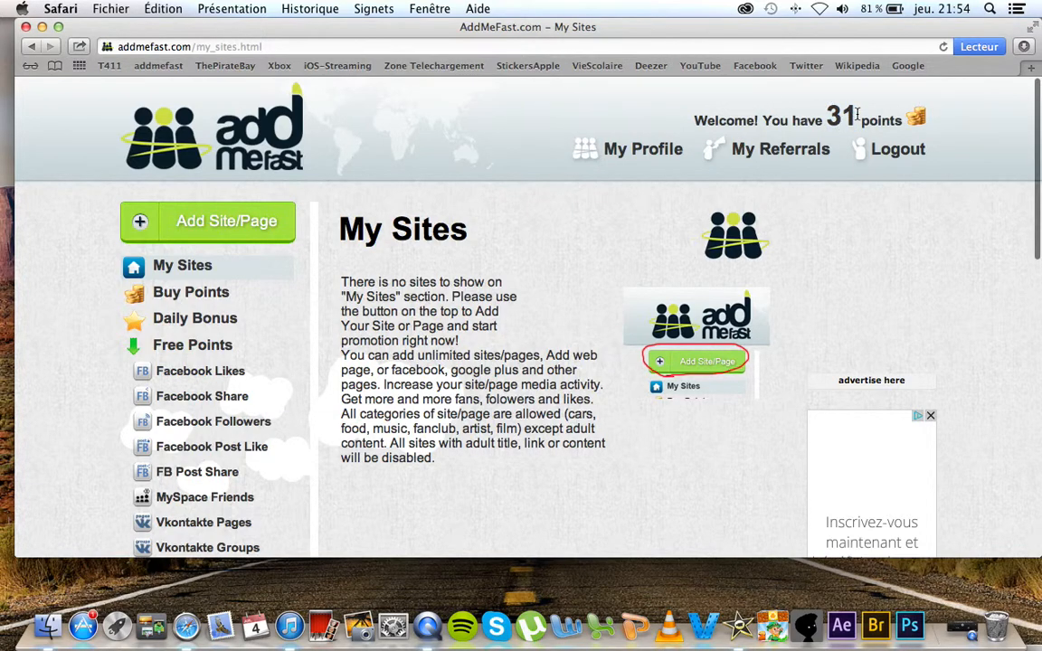
pyautogui.doubleClick(841, 116)
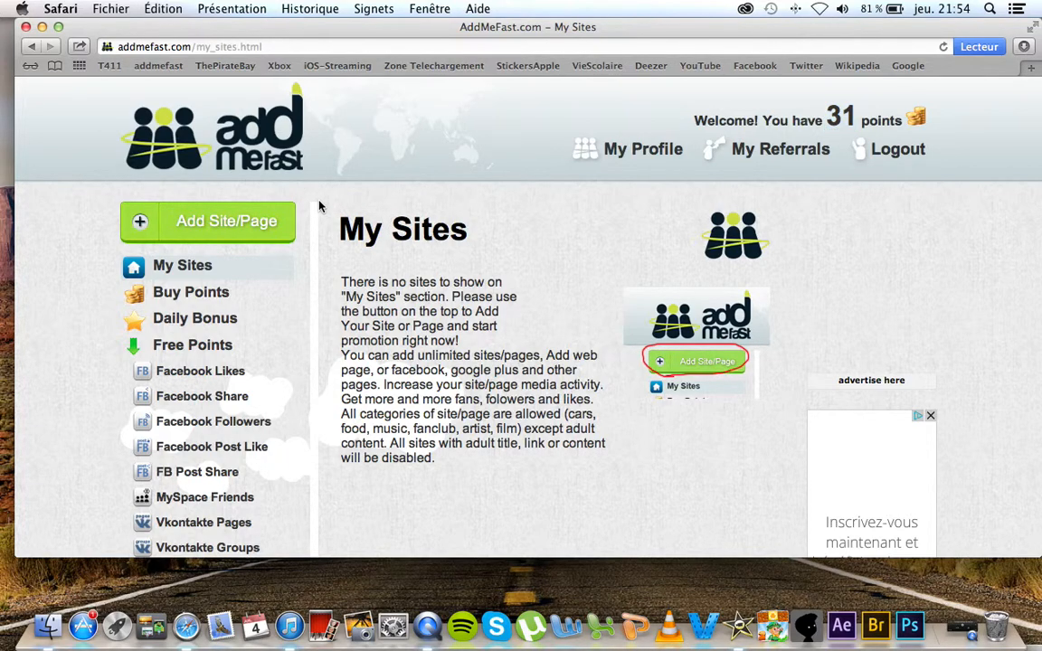
pyautogui.scroll(-3, 316, 206)
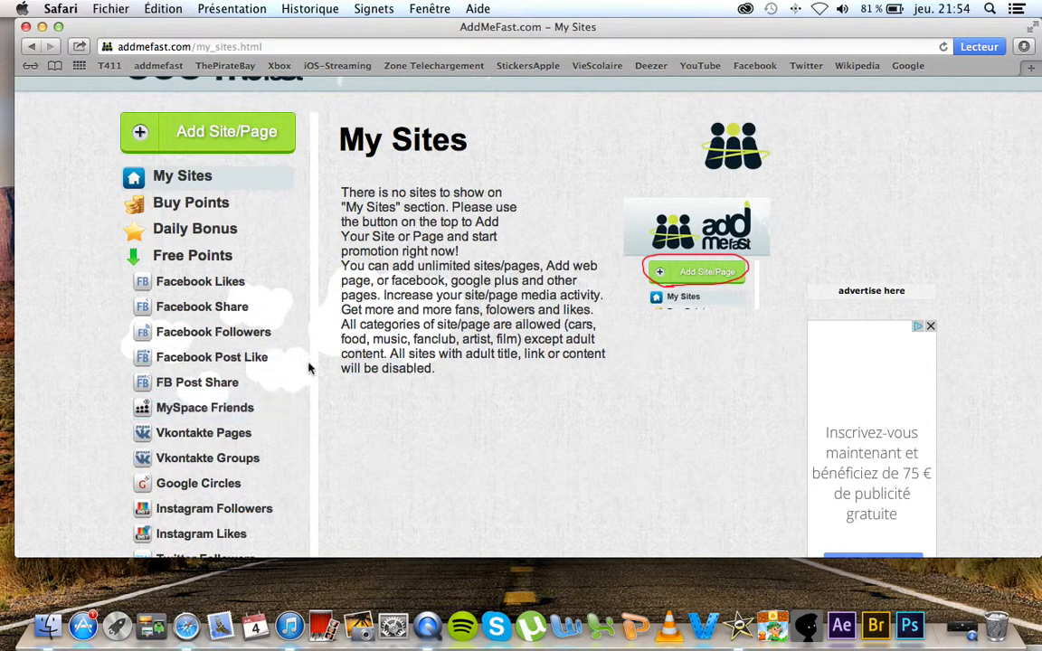
pyautogui.scroll(3, 339, 335)
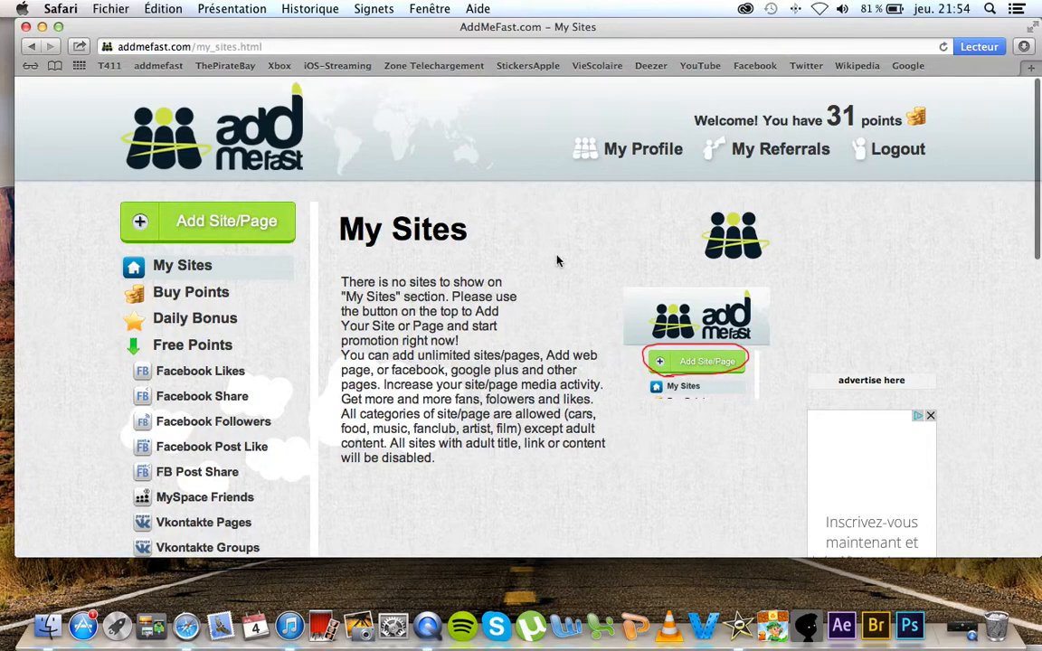
pyautogui.scroll(-2, 542, 271)
pyautogui.moveTo(338, 237); pyautogui.dragTo(614, 184)
pyautogui.click(614, 184)
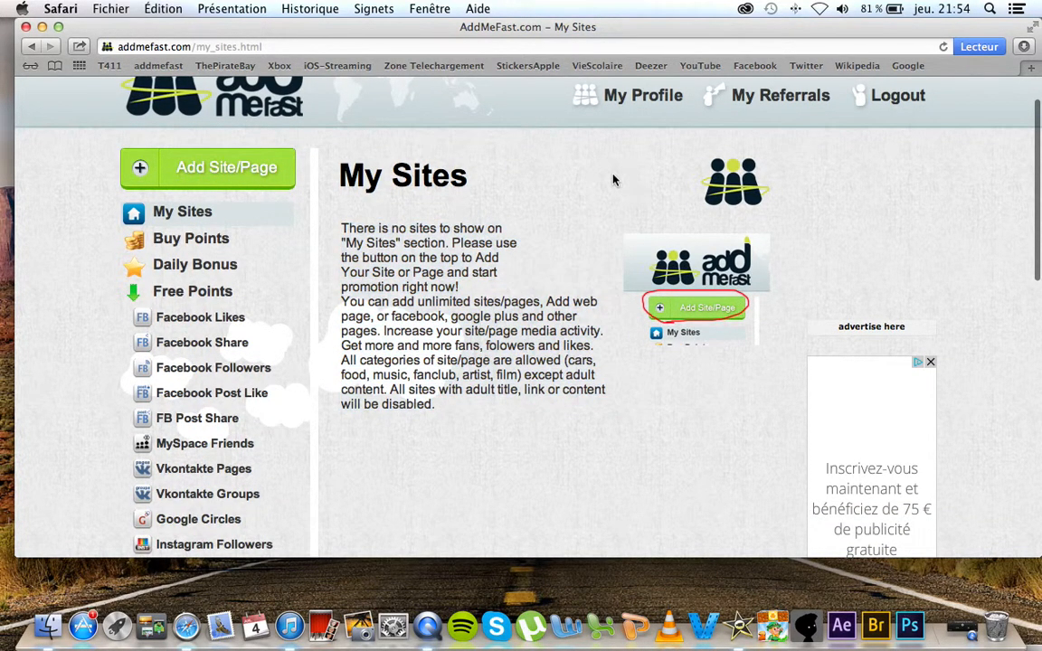
# Start a new site entry of type YouTube Views and title it Vues
pyautogui.click(208, 167)
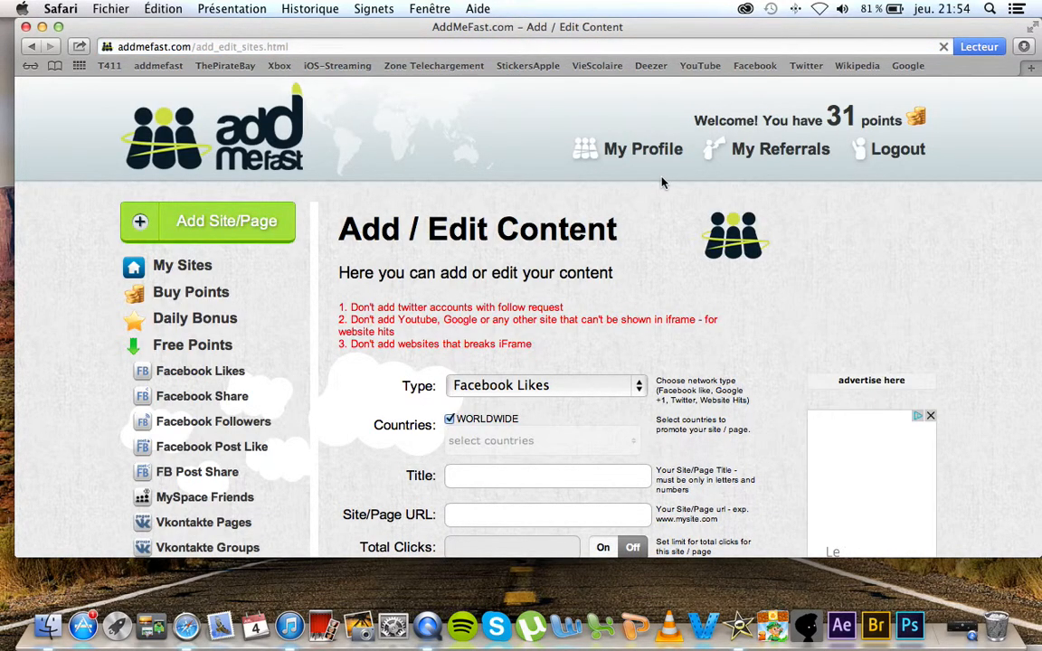
pyautogui.scroll(-3, 596, 159)
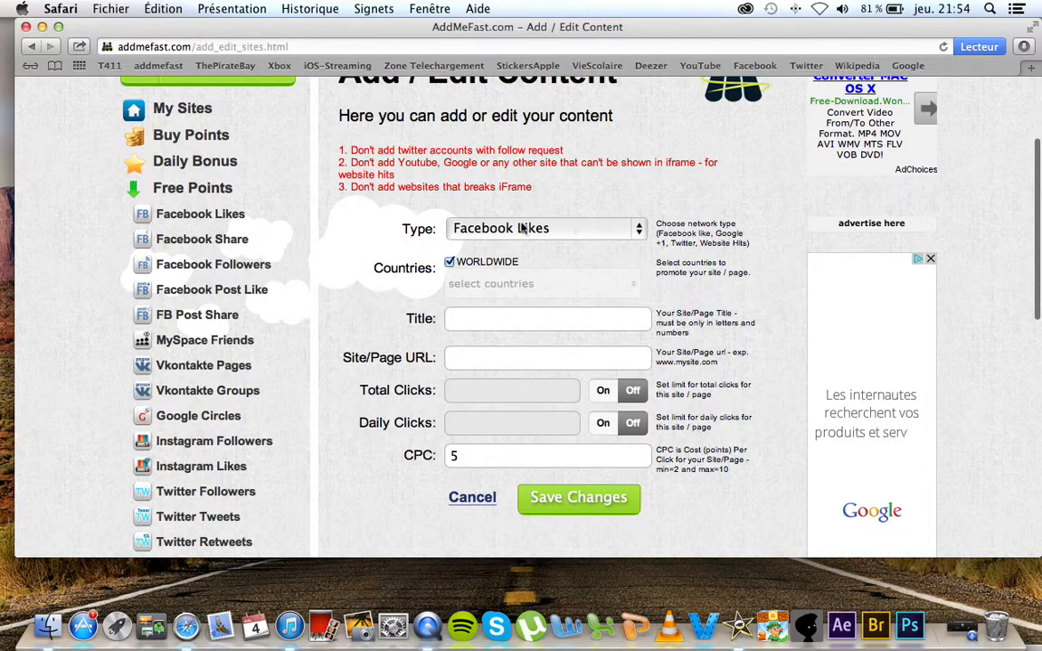
pyautogui.click(566, 233)
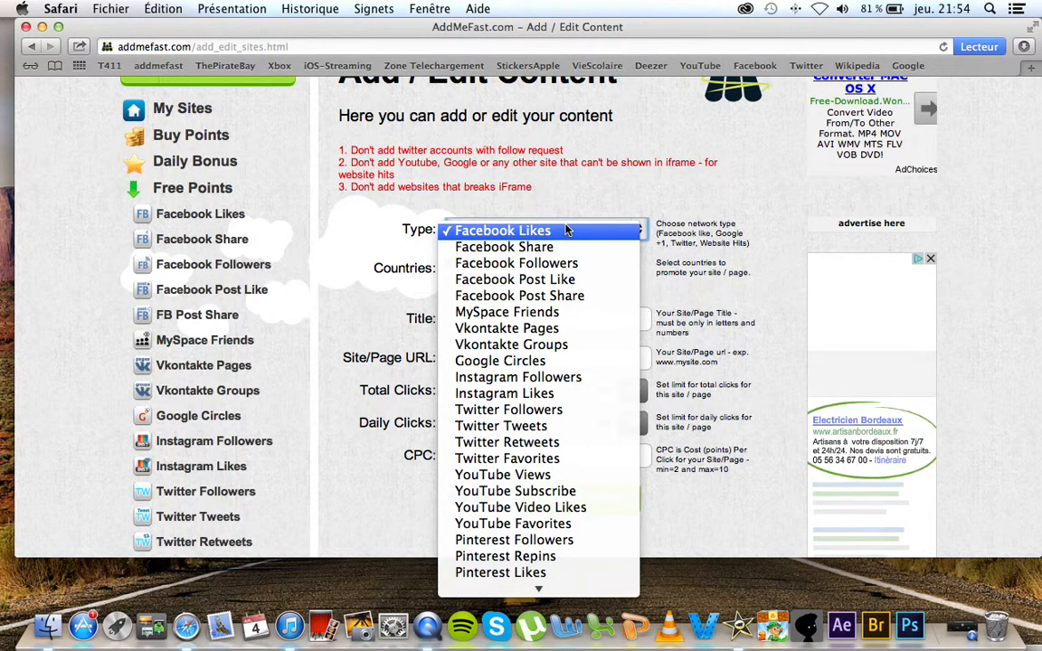
pyautogui.click(561, 478)
pyautogui.click(484, 348)
pyautogui.write('Vues')
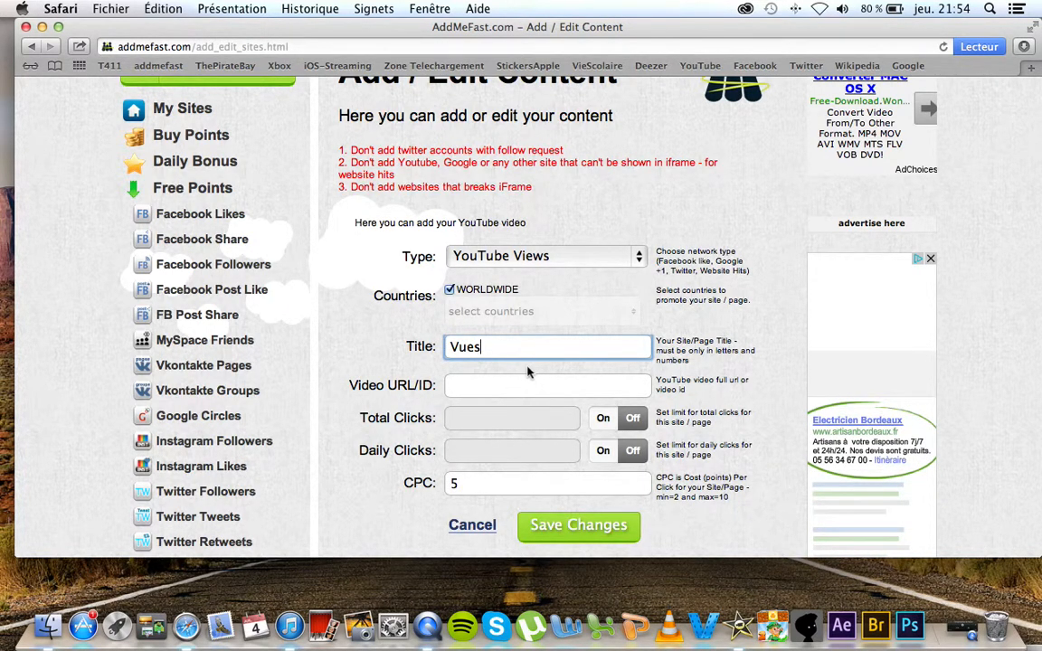
# Examine the individual countries available for targeting the entry and restore the Worldwide option
pyautogui.click(481, 290)
pyautogui.moveTo(480, 290); pyautogui.dragTo(546, 292)
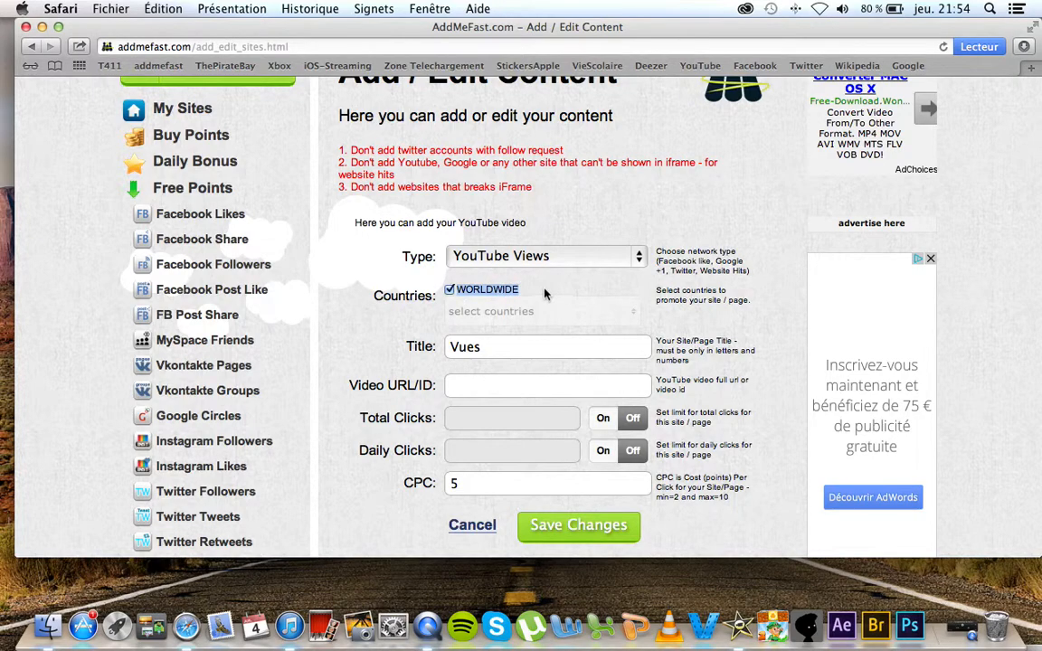
pyautogui.click(452, 291)
pyautogui.click(451, 290)
pyautogui.click(469, 312)
pyautogui.scroll(-3, 493, 493)
pyautogui.scroll(-15, 496, 496)
pyautogui.scroll(10, 470, 425)
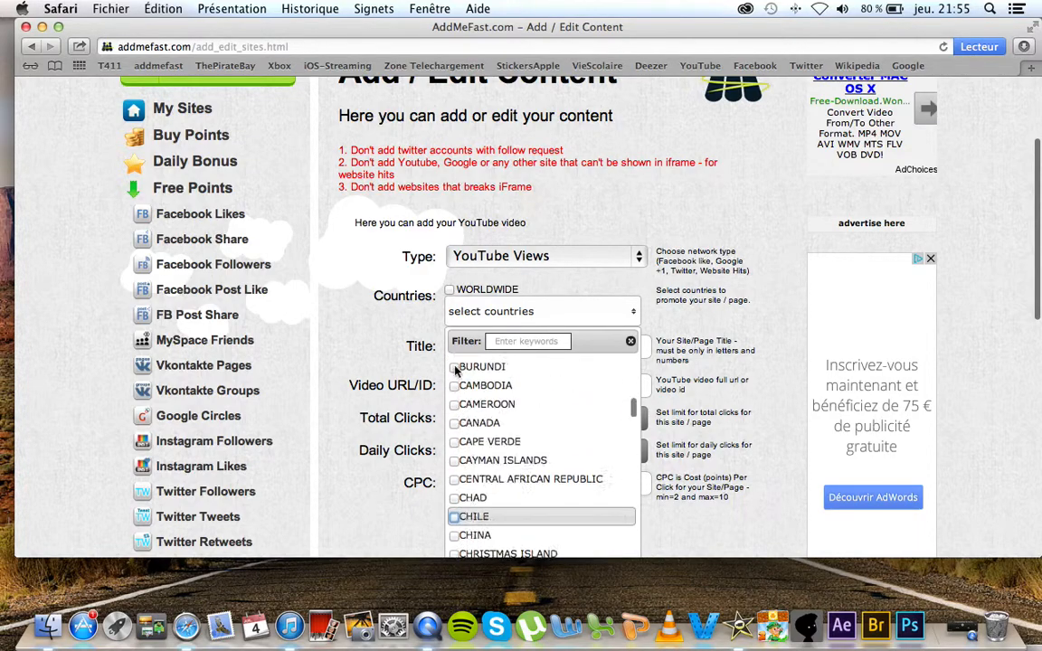
pyautogui.scroll(5, 457, 379)
pyautogui.scroll(-5, 434, 281)
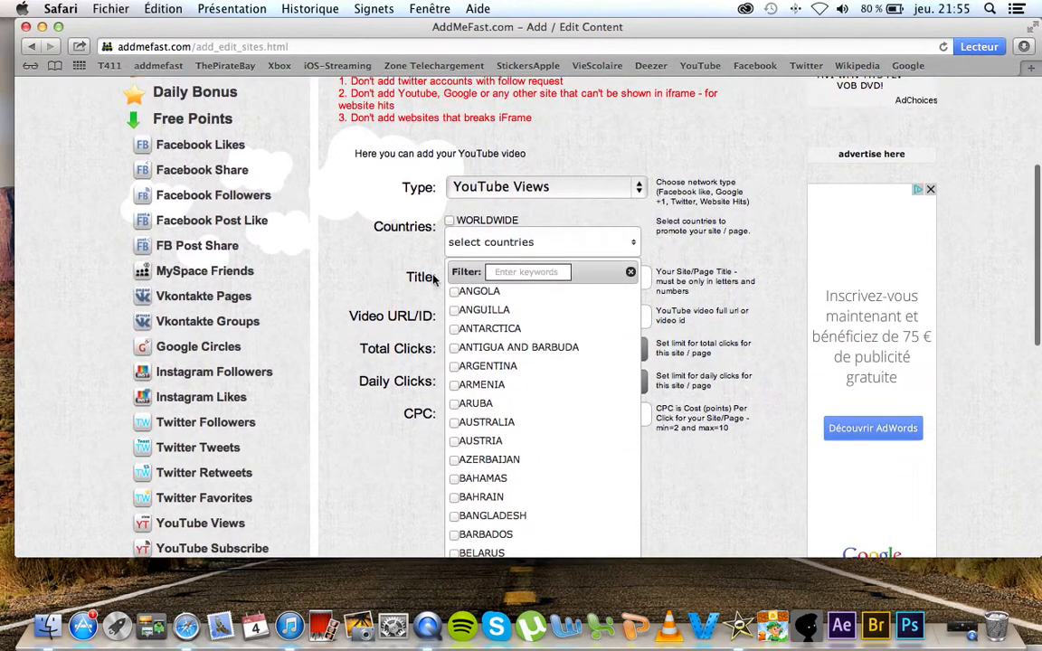
pyautogui.click(450, 222)
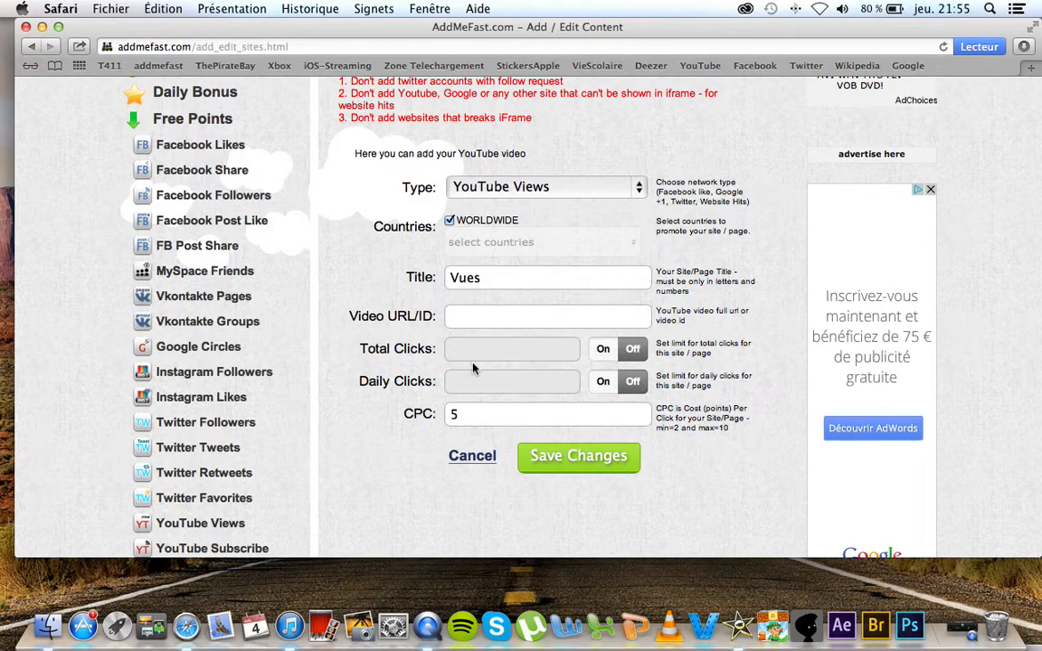
# Activate the Video URL/ID field of the new entry and open YouTube in a new browser window
pyautogui.scroll(3, 472, 369)
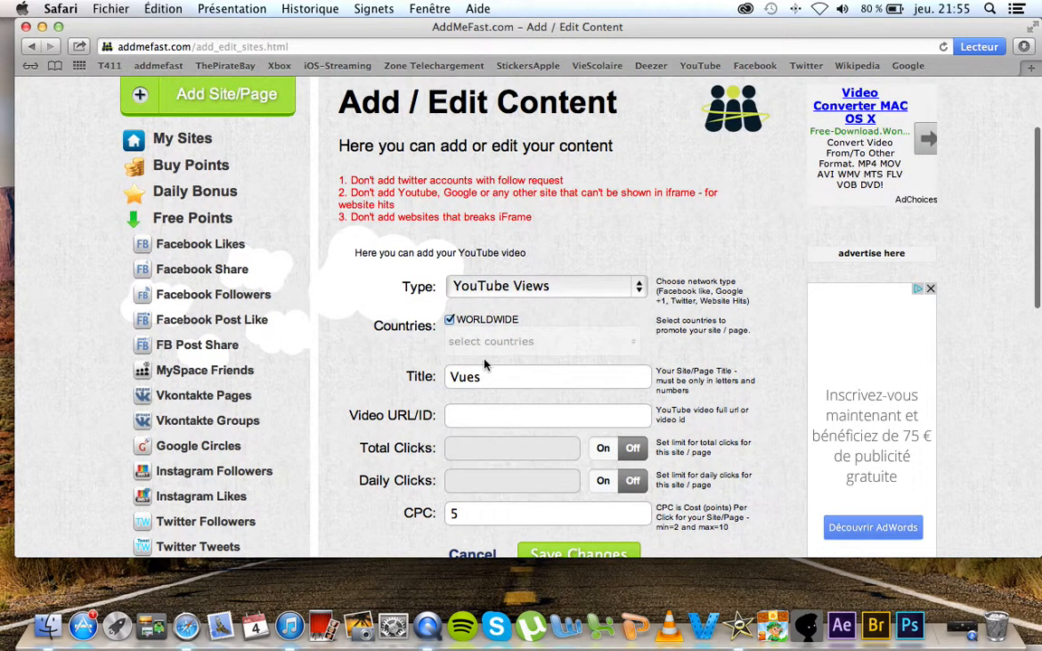
pyautogui.scroll(-4, 398, 263)
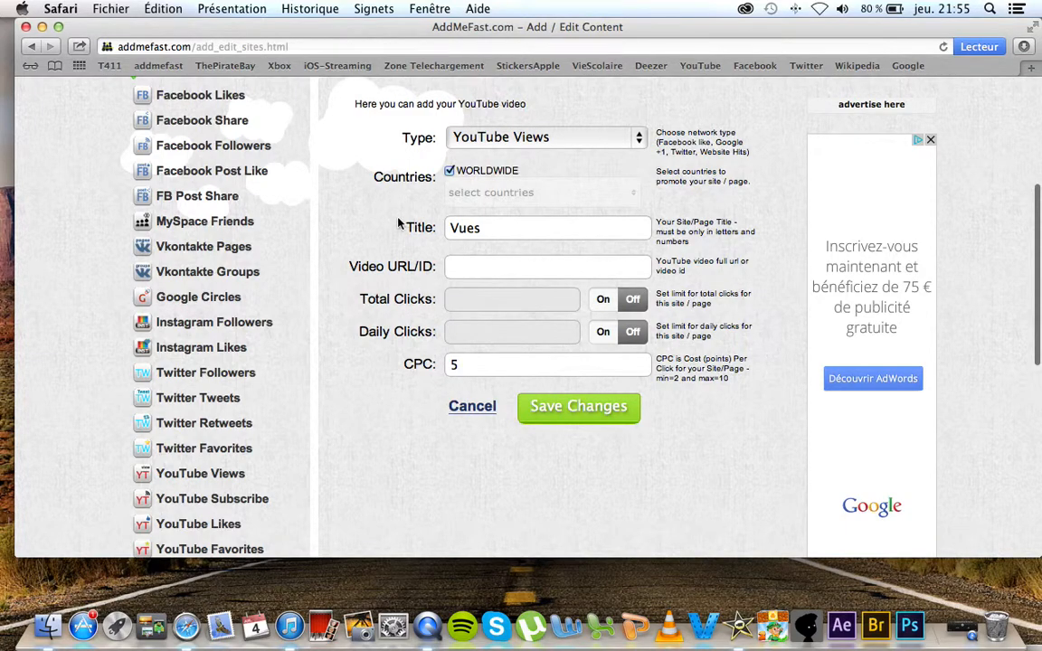
pyautogui.scroll(1, 398, 225)
pyautogui.click(473, 269)
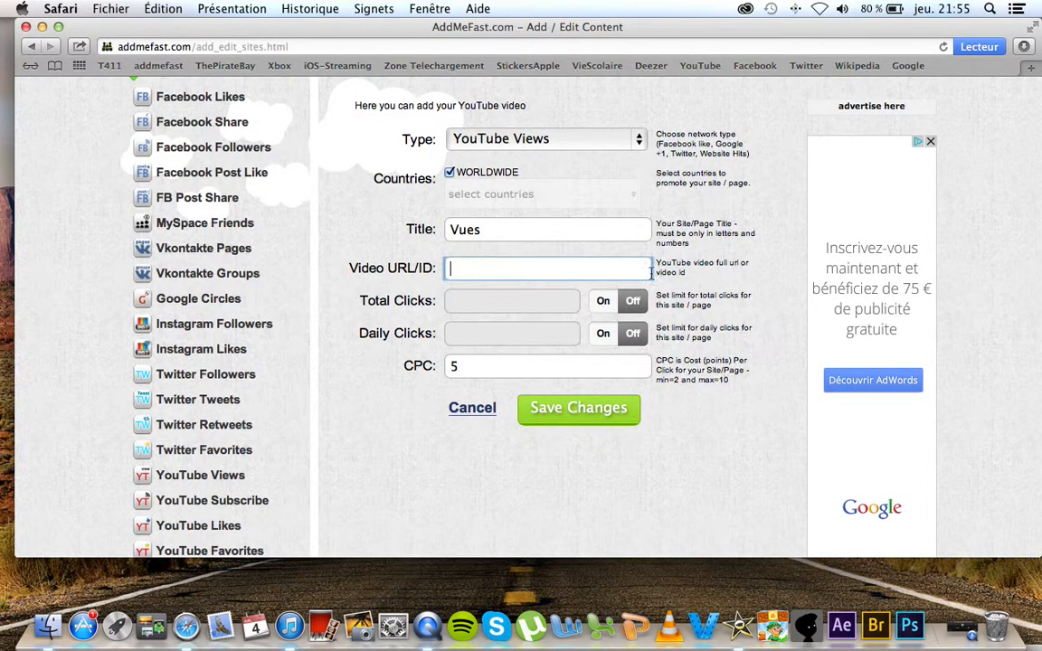
pyautogui.click(111, 8)
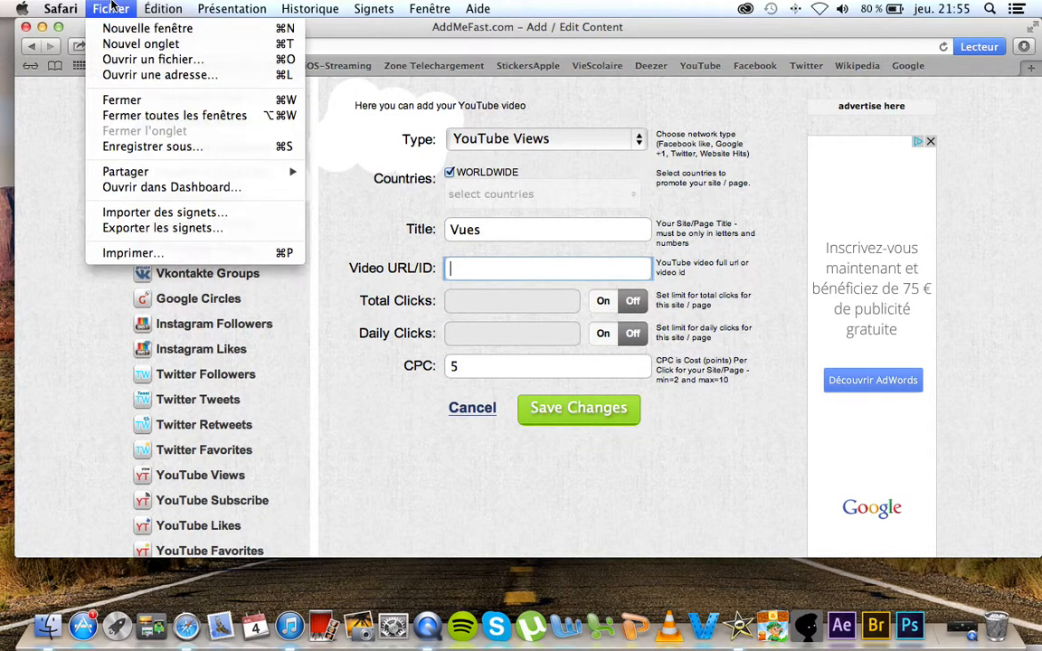
pyautogui.click(118, 30)
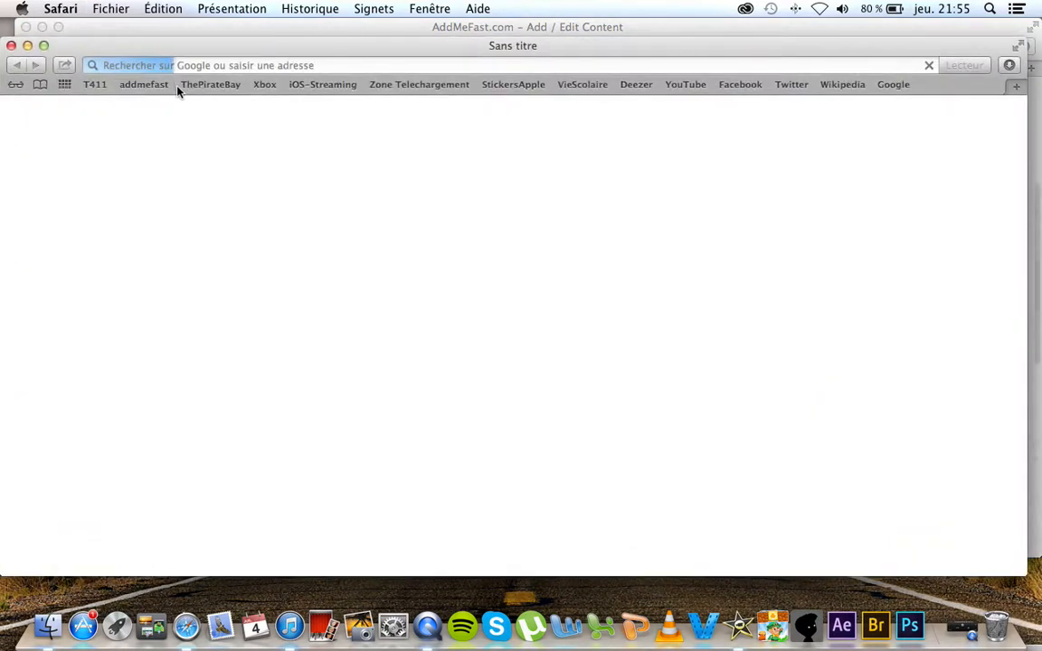
pyautogui.click(685, 84)
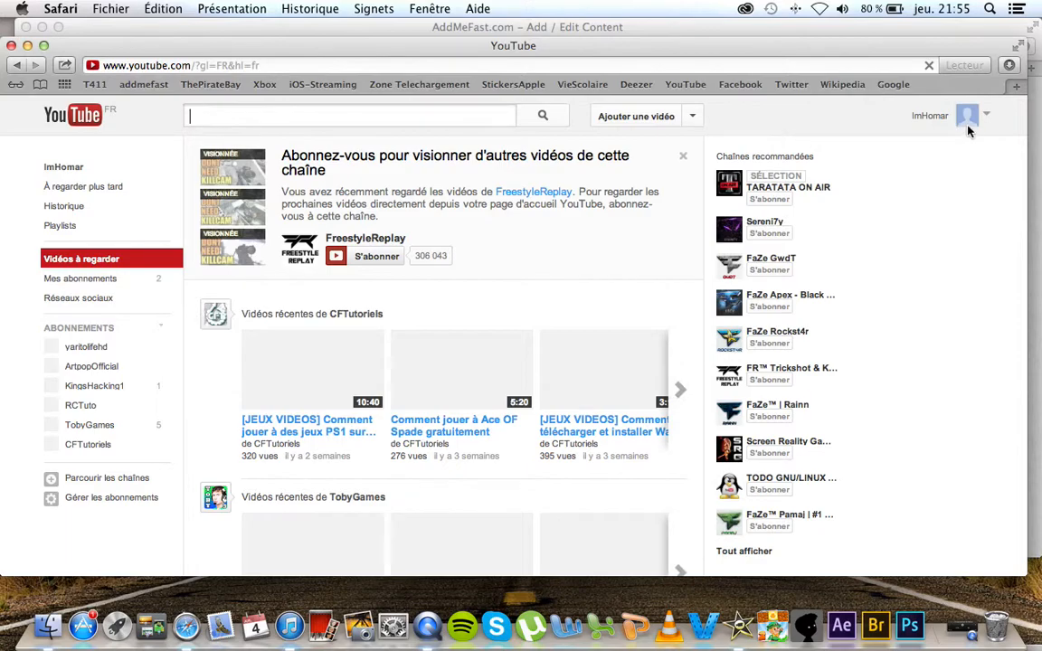
pyautogui.click(968, 118)
pyautogui.click(893, 151)
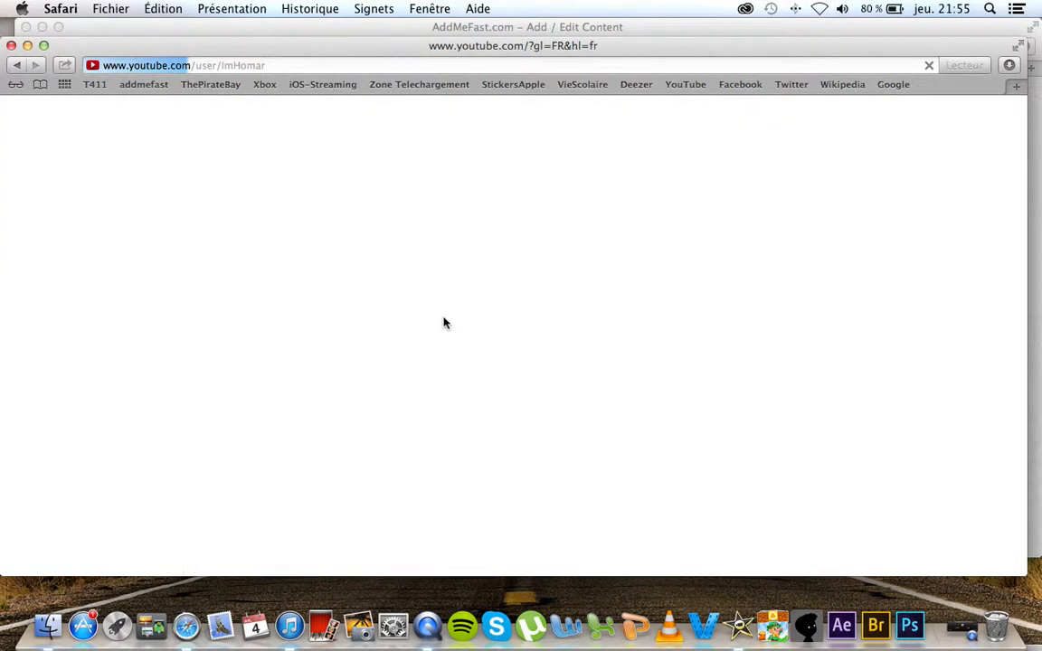
pyautogui.scroll(-5, 434, 262)
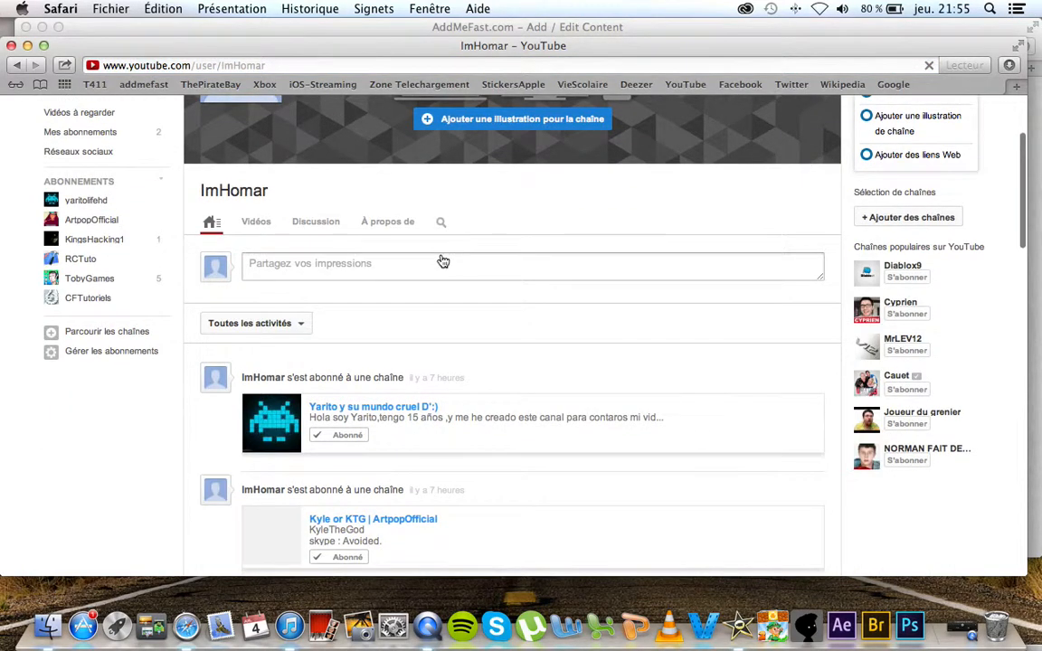
pyautogui.click(256, 166)
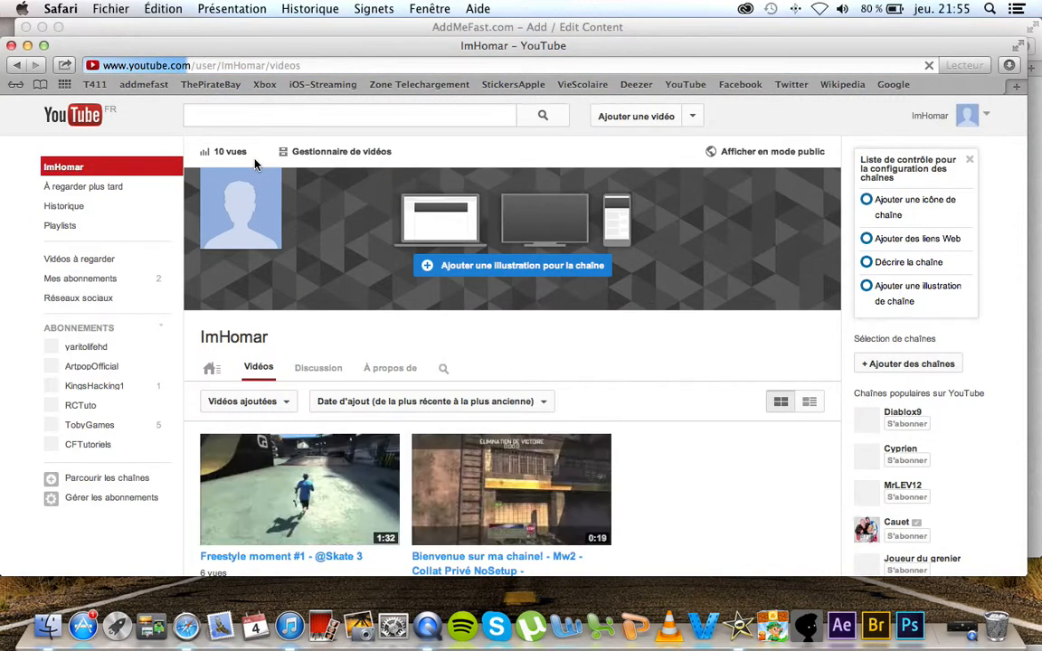
pyautogui.scroll(-2, 412, 341)
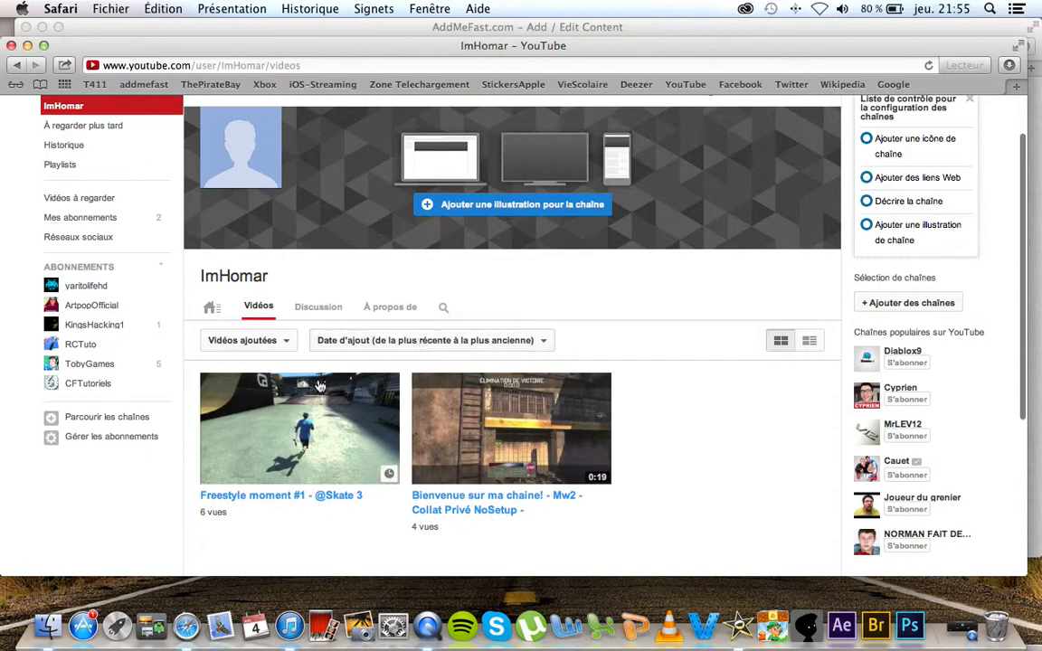
pyautogui.click(313, 389)
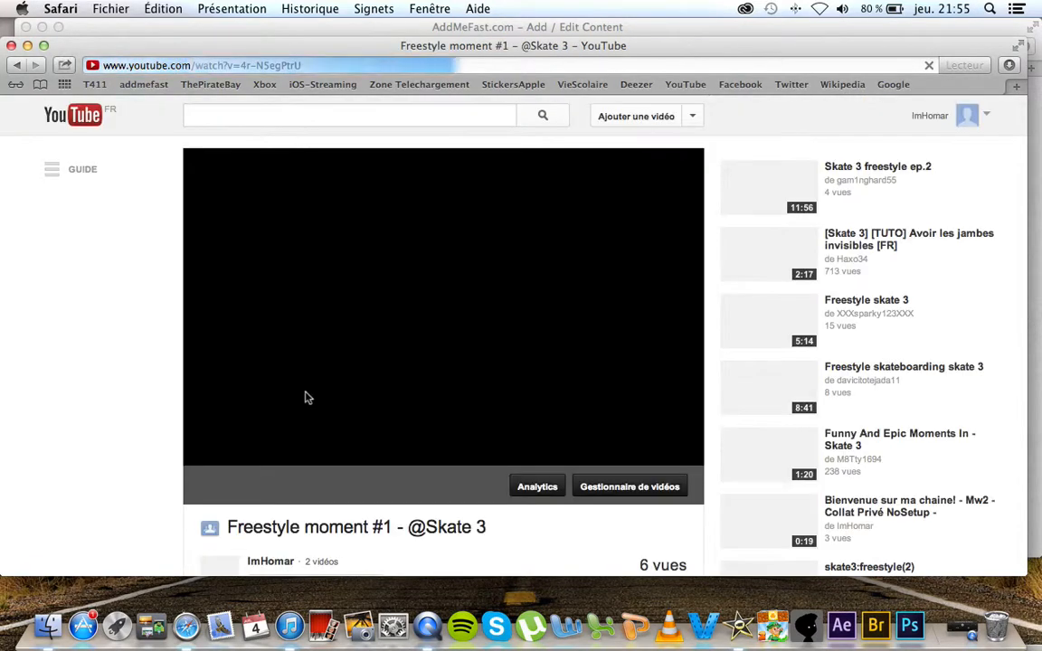
# Look over the page of the Freestyle moment #1 video and pause its playback
pyautogui.scroll(-3, 310, 398)
pyautogui.scroll(-3, 116, 360)
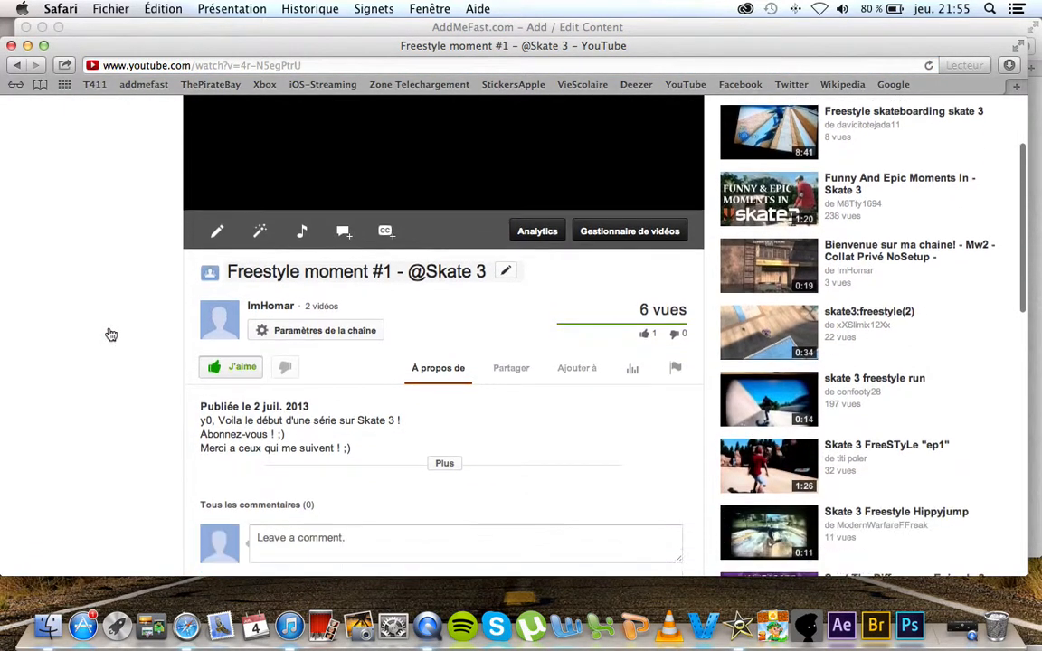
pyautogui.scroll(3, 129, 341)
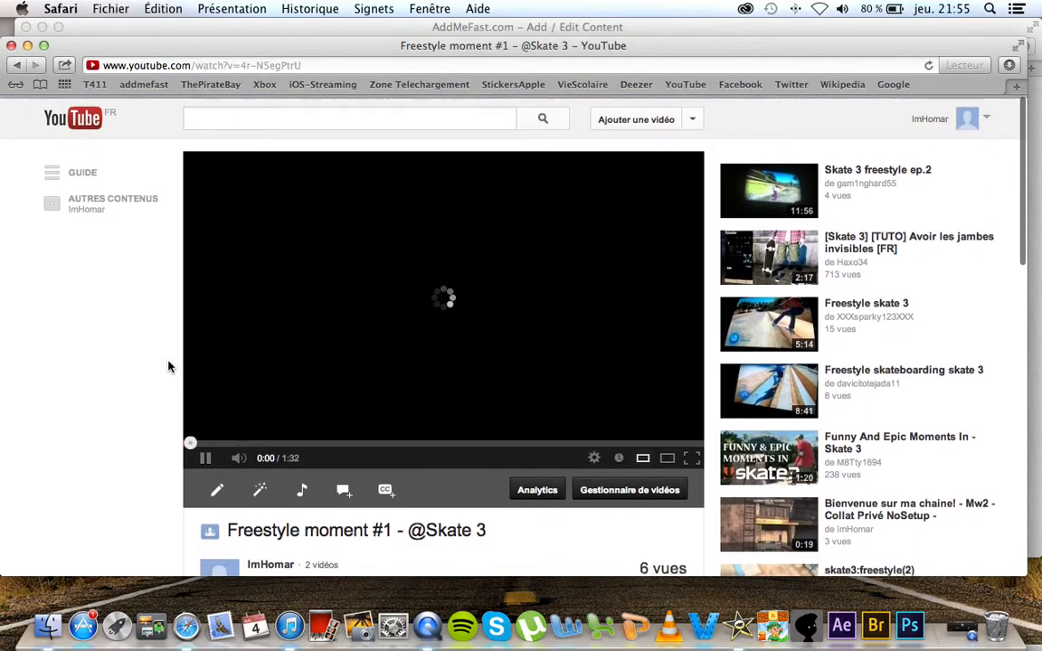
pyautogui.scroll(-5, 145, 322)
pyautogui.scroll(5, 144, 322)
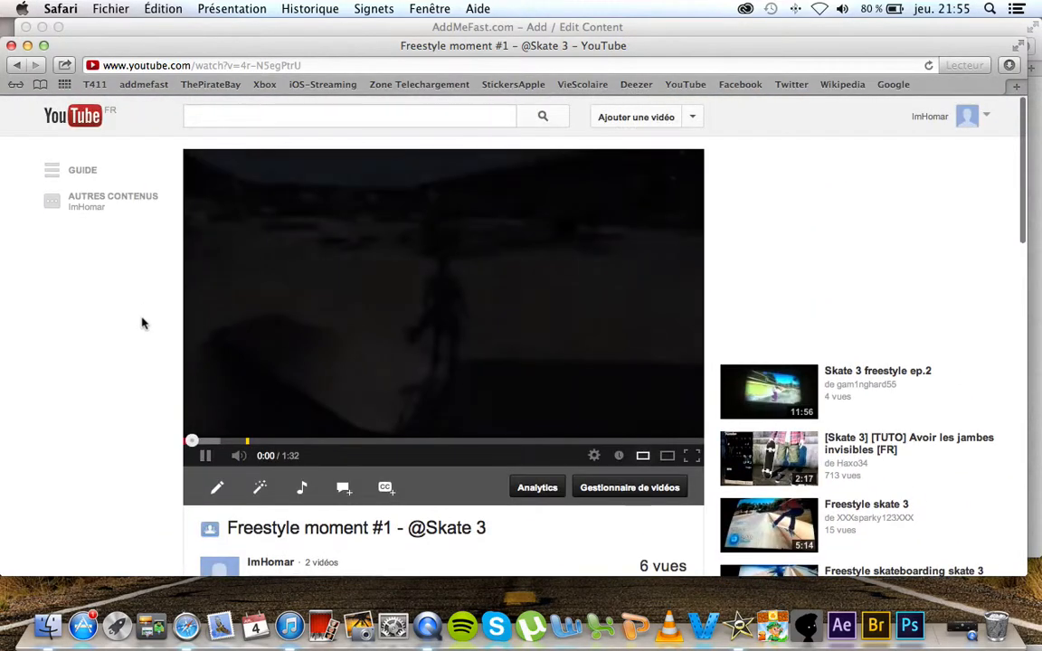
pyautogui.click(206, 455)
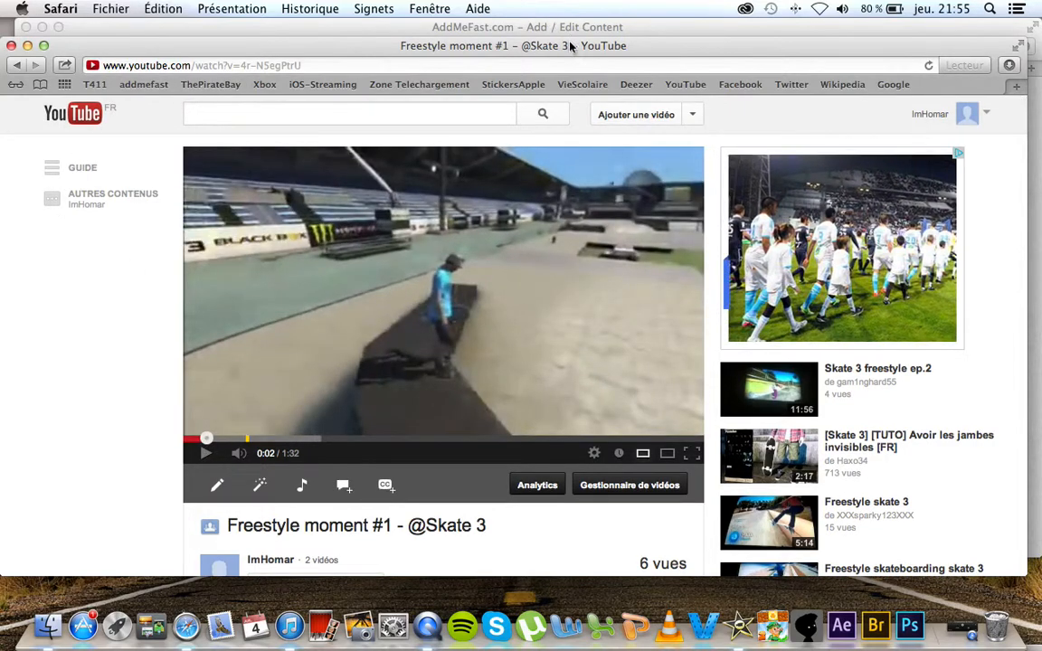
# Examine the video's view count, title and description on its YouTube page
pyautogui.scroll(-2, 773, 135)
pyautogui.moveTo(633, 494); pyautogui.dragTo(681, 493)
pyautogui.click(434, 457)
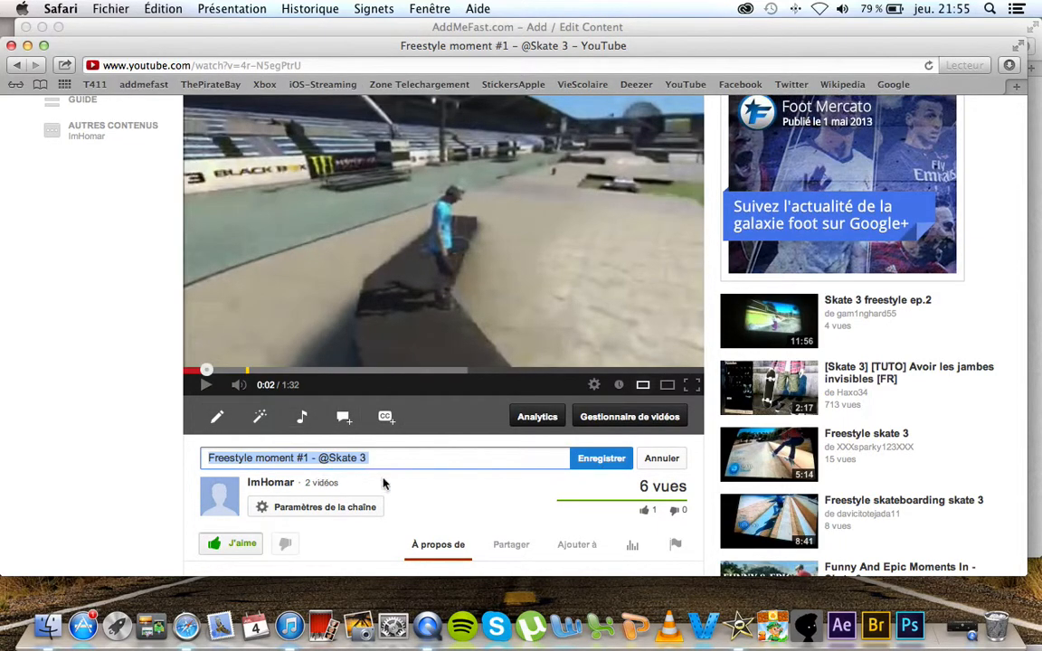
pyautogui.scroll(-3, 383, 485)
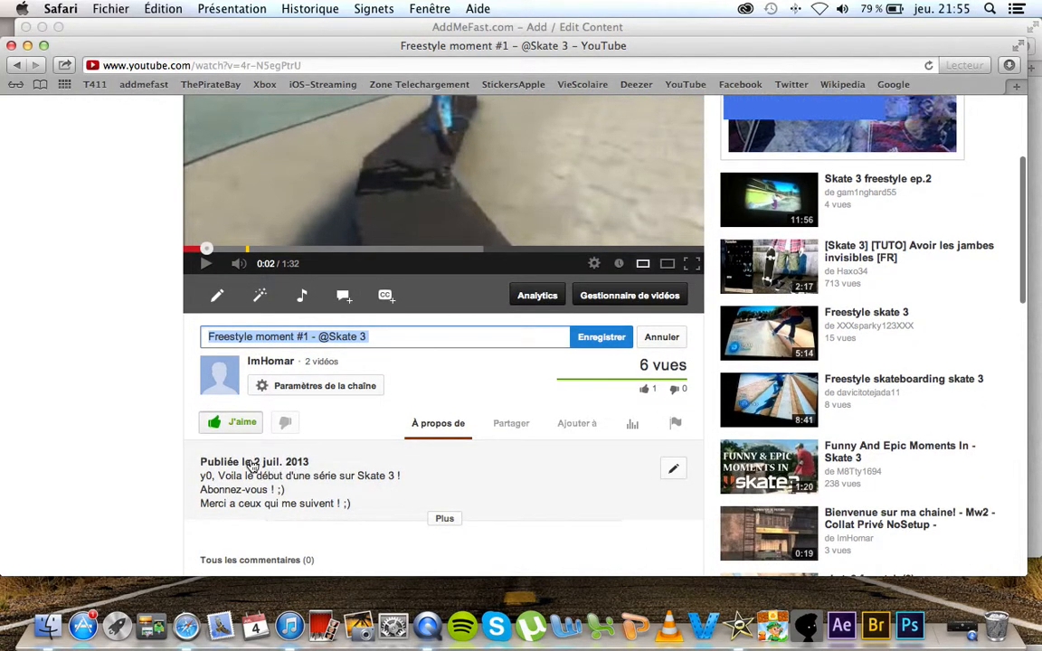
pyautogui.click(507, 373)
pyautogui.scroll(2, 469, 391)
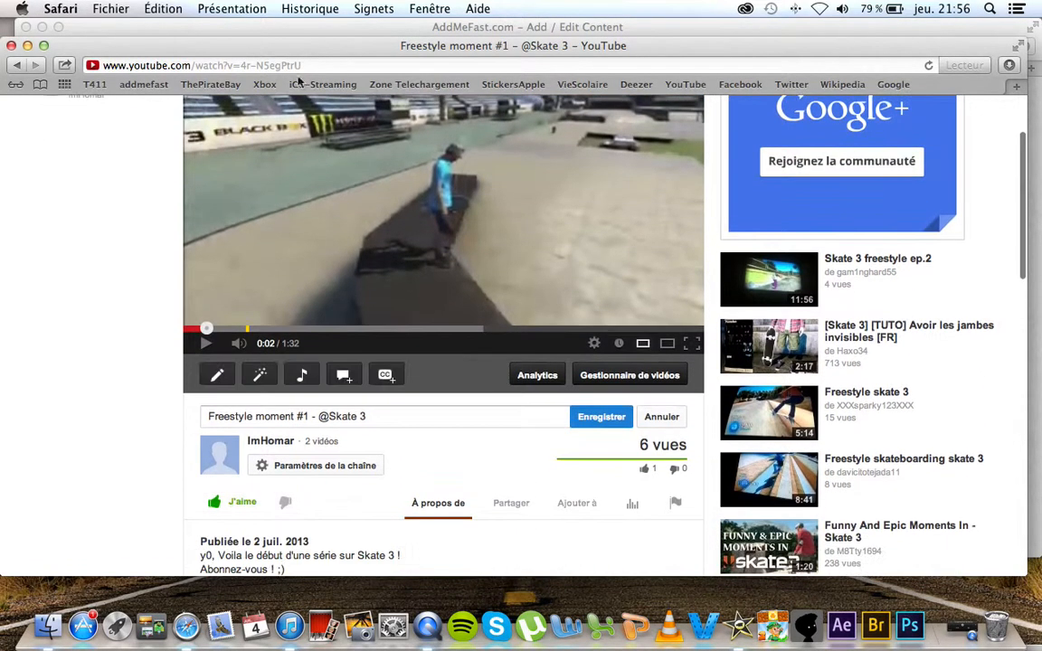
# Copy the web address of the Freestyle moment #1 video and close the YouTube window
pyautogui.click(210, 65)
pyautogui.press('cmd+c')
pyautogui.rightClick(210, 65)
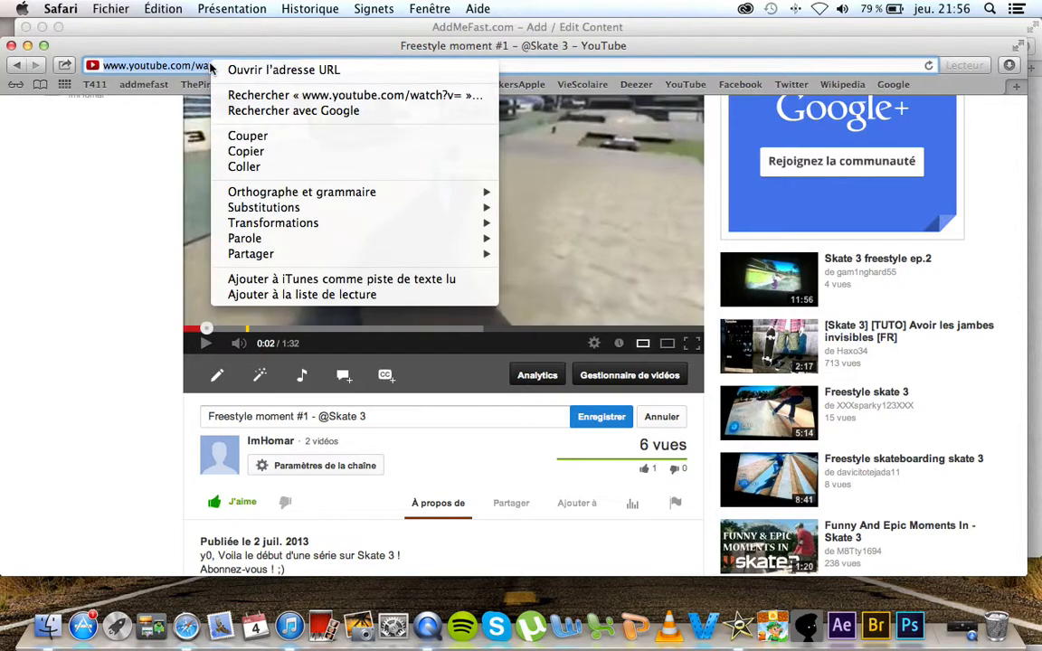
pyautogui.click(248, 152)
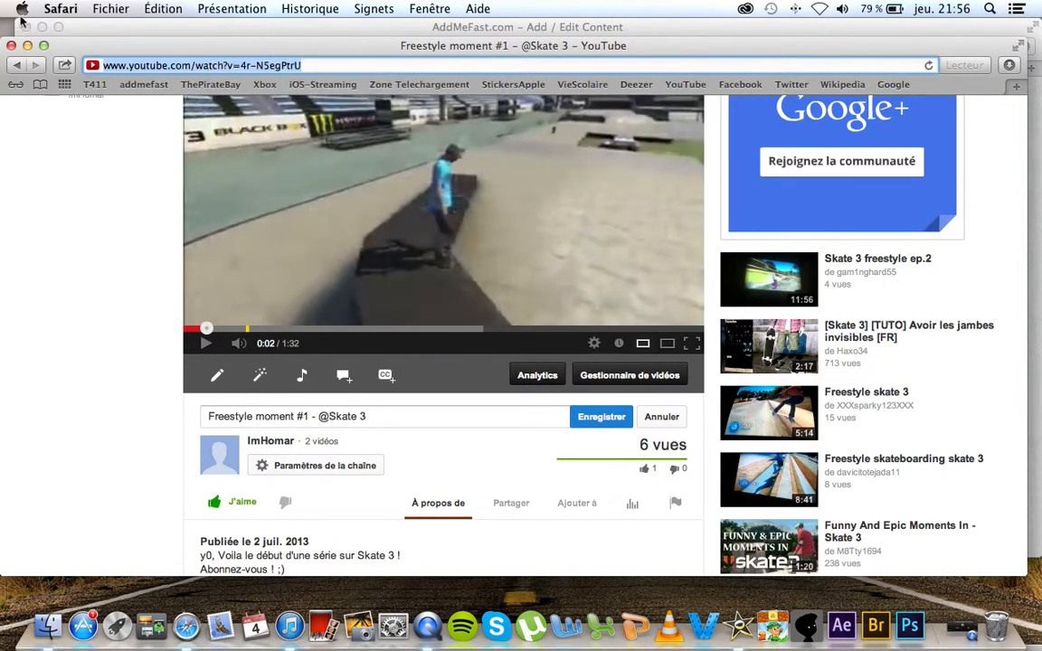
pyautogui.click(10, 46)
# Paste the copied YouTube video address into the Video URL/ID field of the Vues entry
pyautogui.rightClick(497, 269)
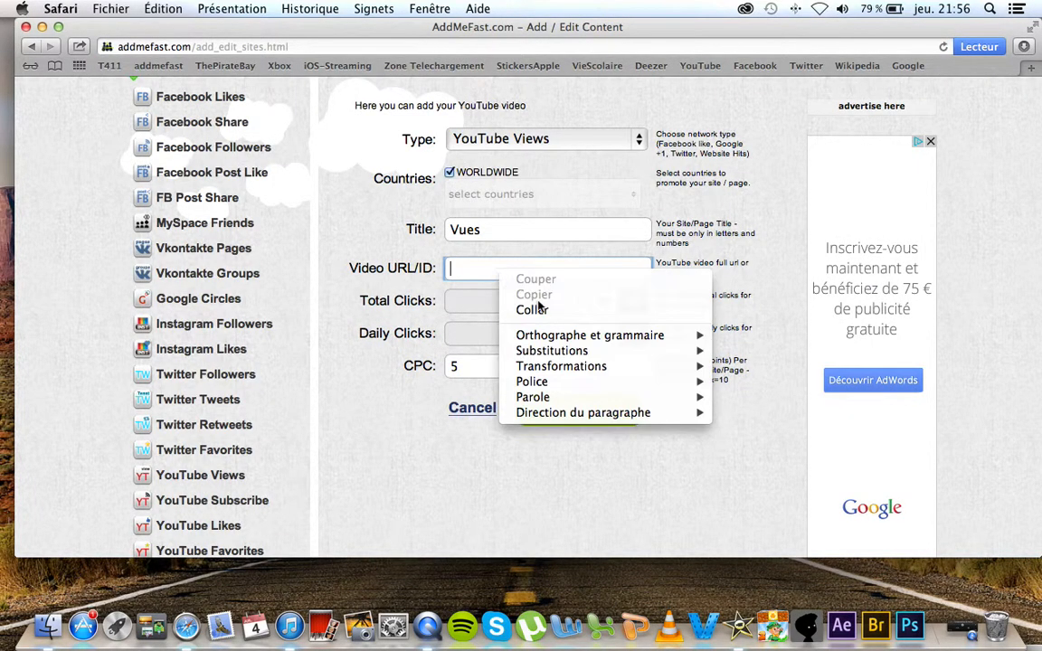
pyautogui.click(533, 310)
pyautogui.hscroll(-2, 594, 270)
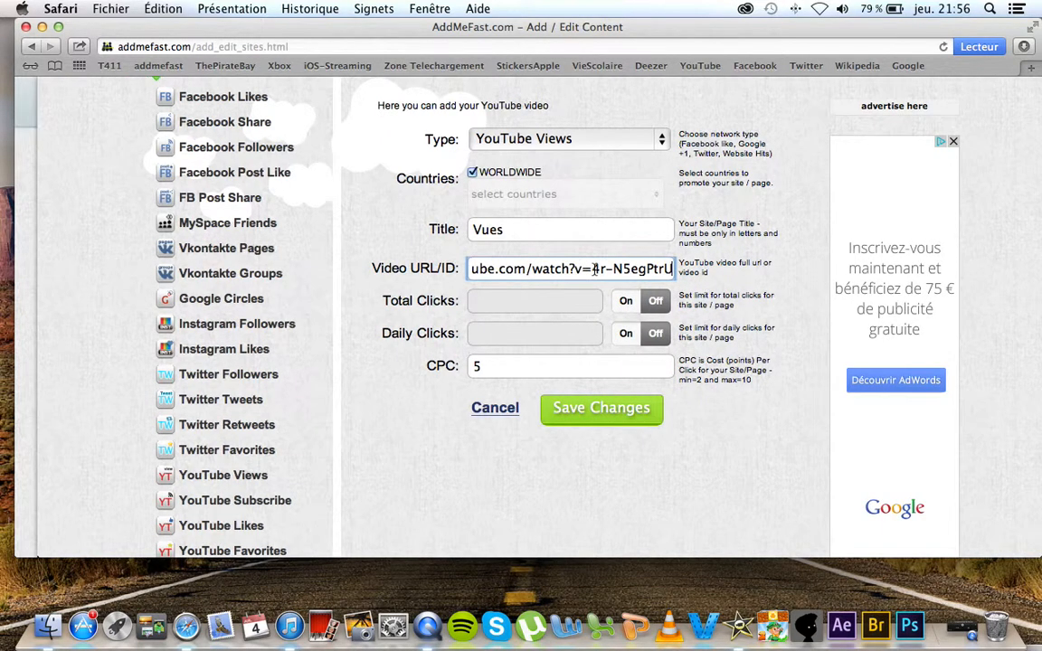
pyautogui.click(595, 246)
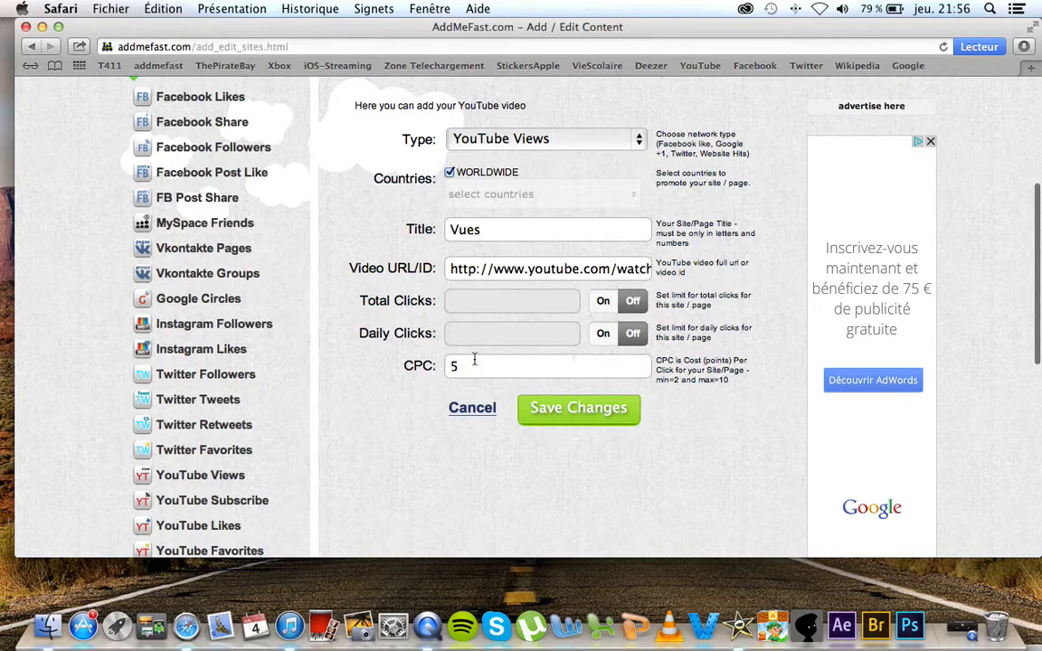
# Clear the CPC value and compare the permitted cost per click with the account's points balance
pyautogui.moveTo(491, 367); pyautogui.dragTo(404, 365)
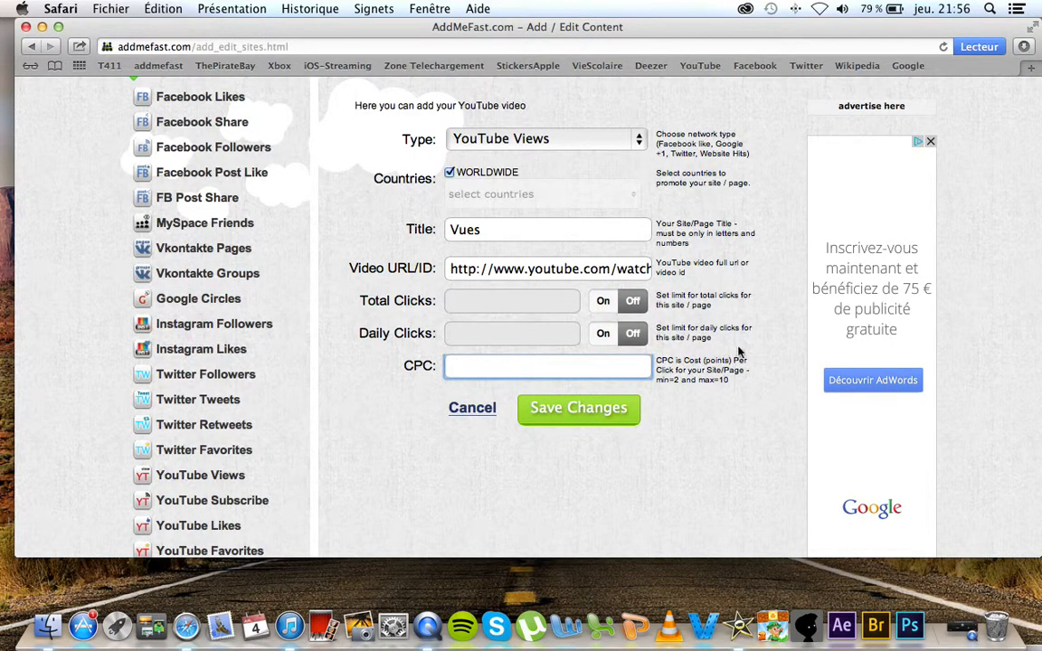
pyautogui.scroll(5, 662, 315)
pyautogui.scroll(-4, 740, 247)
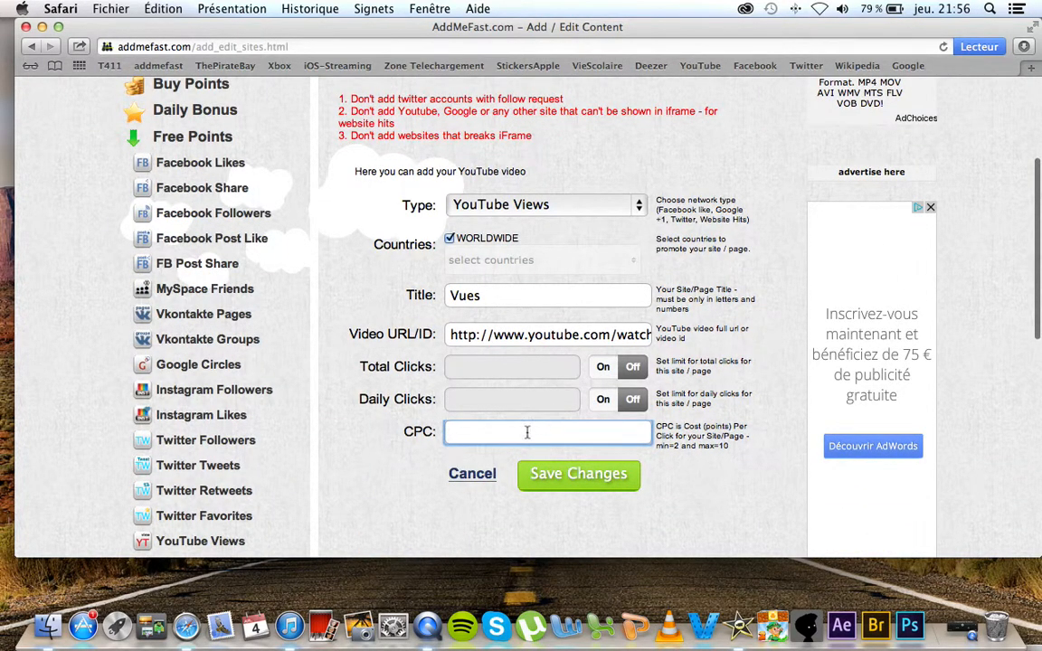
pyautogui.scroll(5, 489, 381)
pyautogui.doubleClick(841, 120)
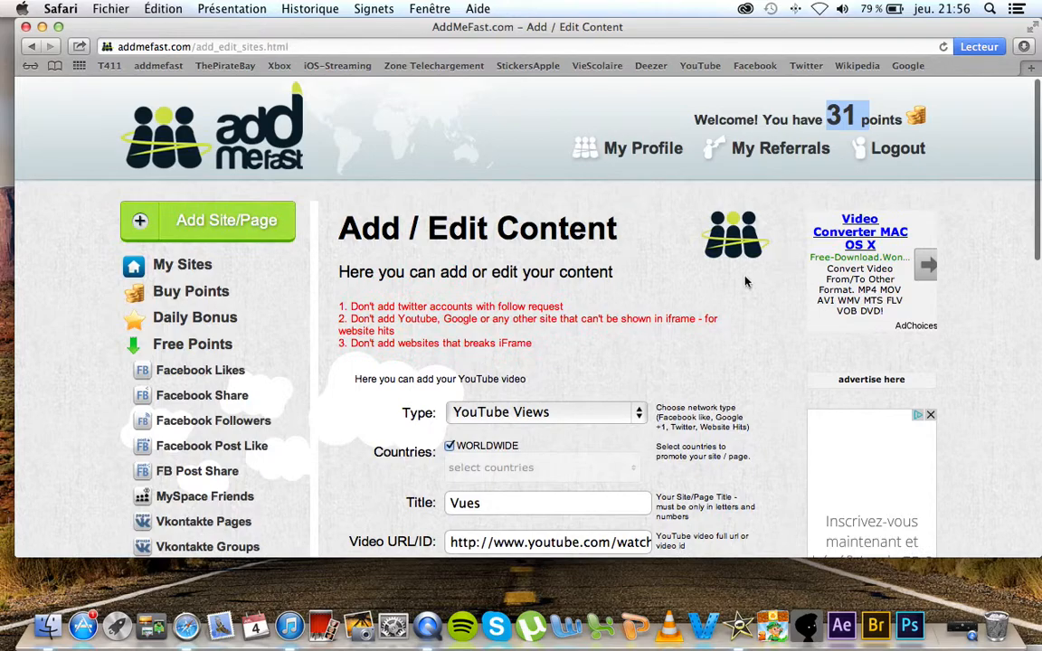
pyautogui.click(776, 304)
pyautogui.scroll(-6, 710, 352)
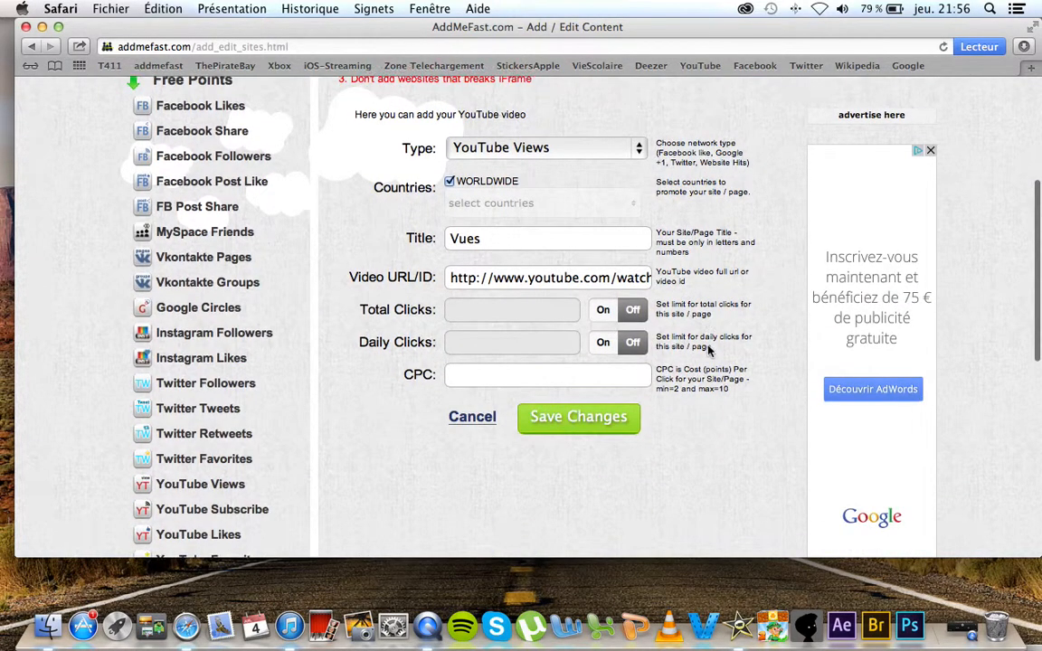
pyautogui.scroll(6, 711, 395)
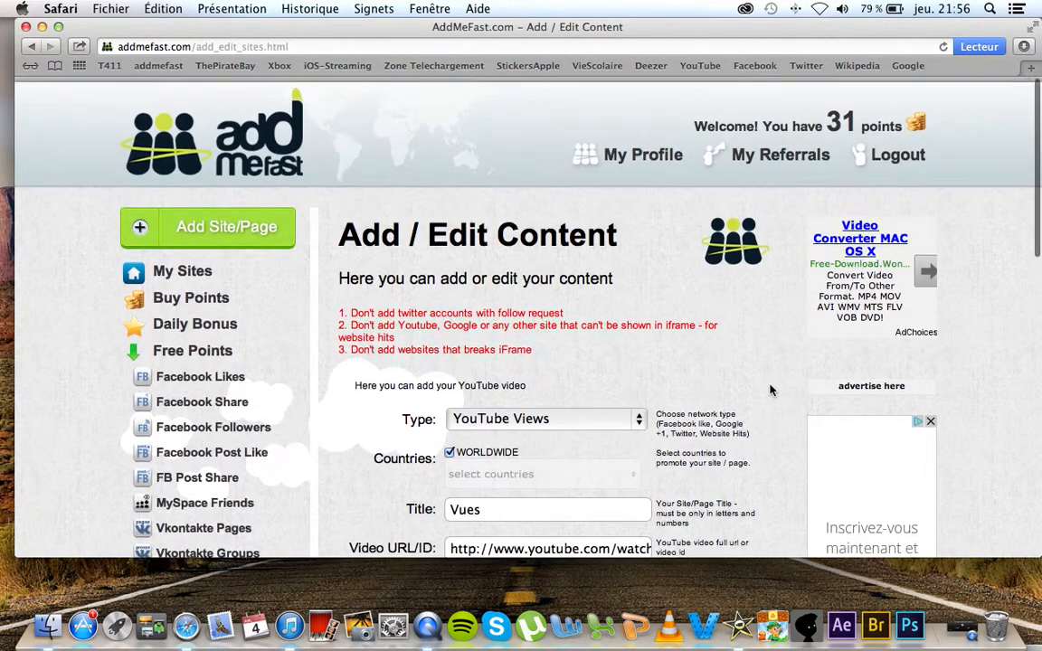
pyautogui.scroll(-5, 668, 274)
# Set the CPC to 10 points and save the Vues entry
pyautogui.click(535, 439)
pyautogui.write('10')
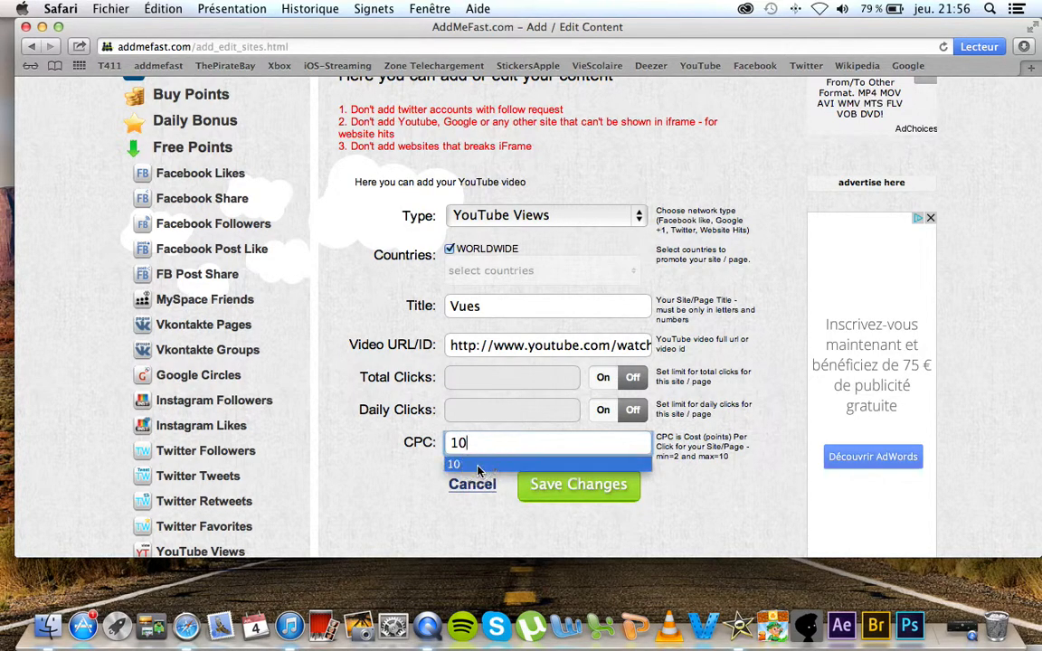
pyautogui.click(575, 488)
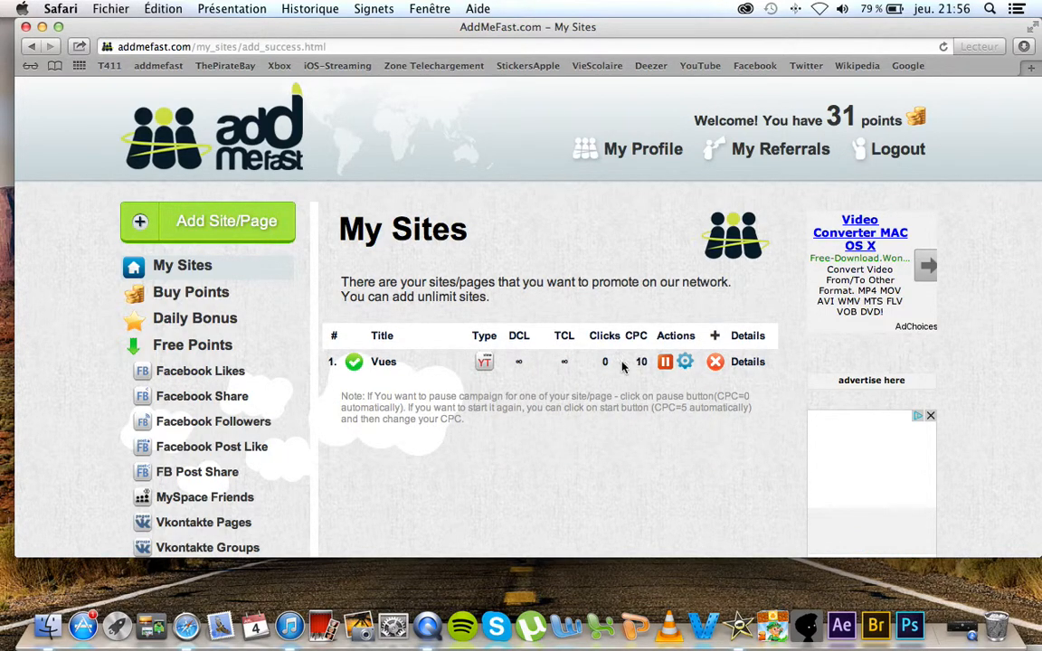
# Open the YouTube Views category under Free Points and start viewing the offered video to earn points
pyautogui.scroll(-10, 392, 285)
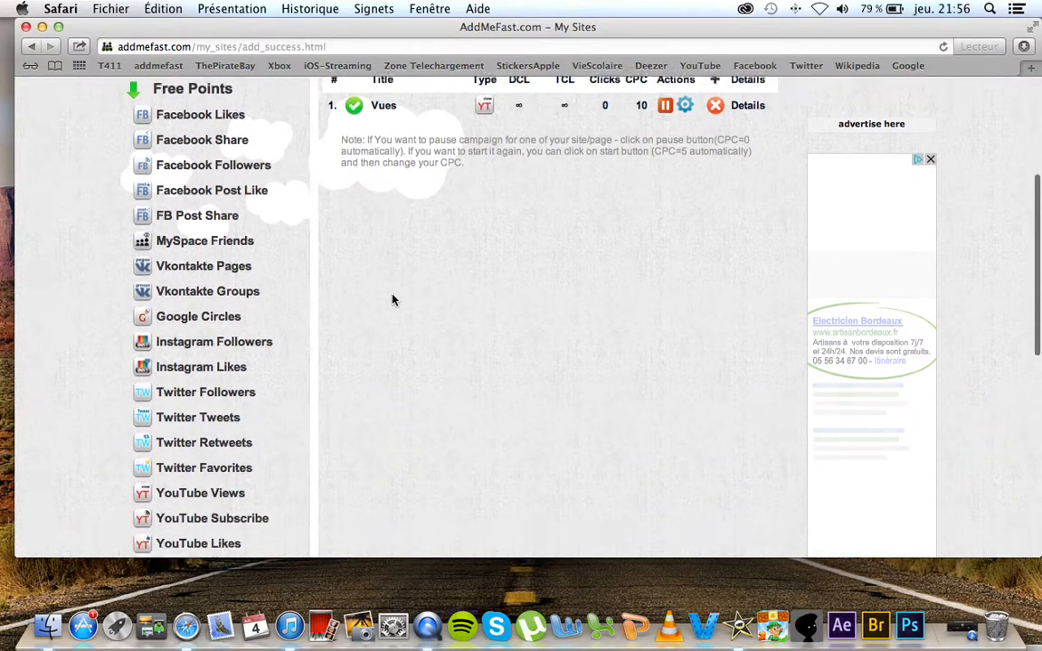
pyautogui.scroll(-2, 393, 300)
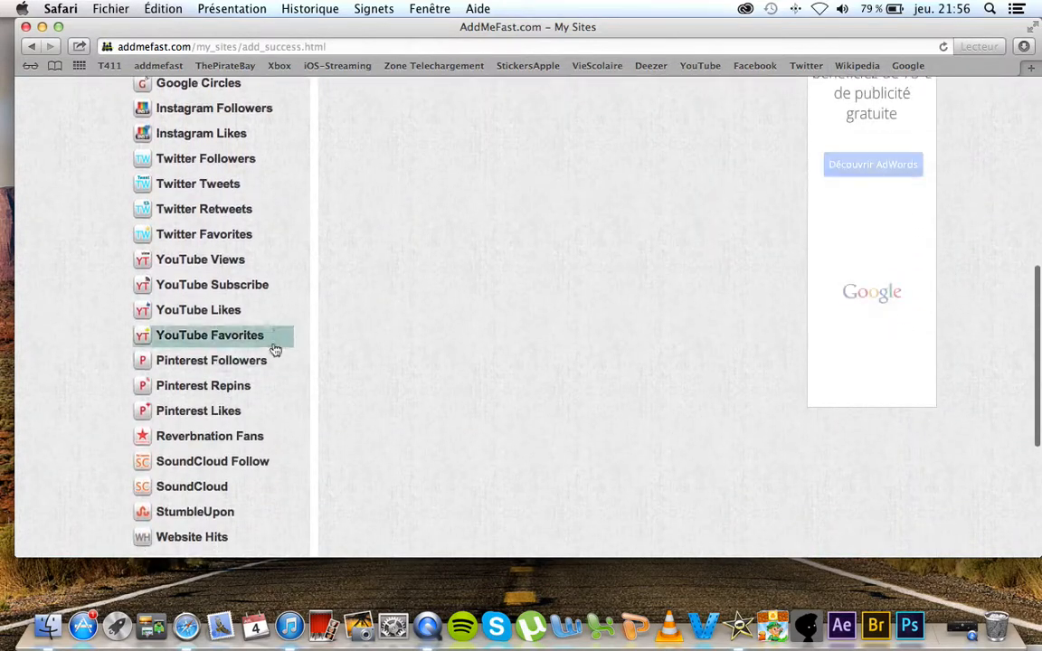
pyautogui.click(231, 262)
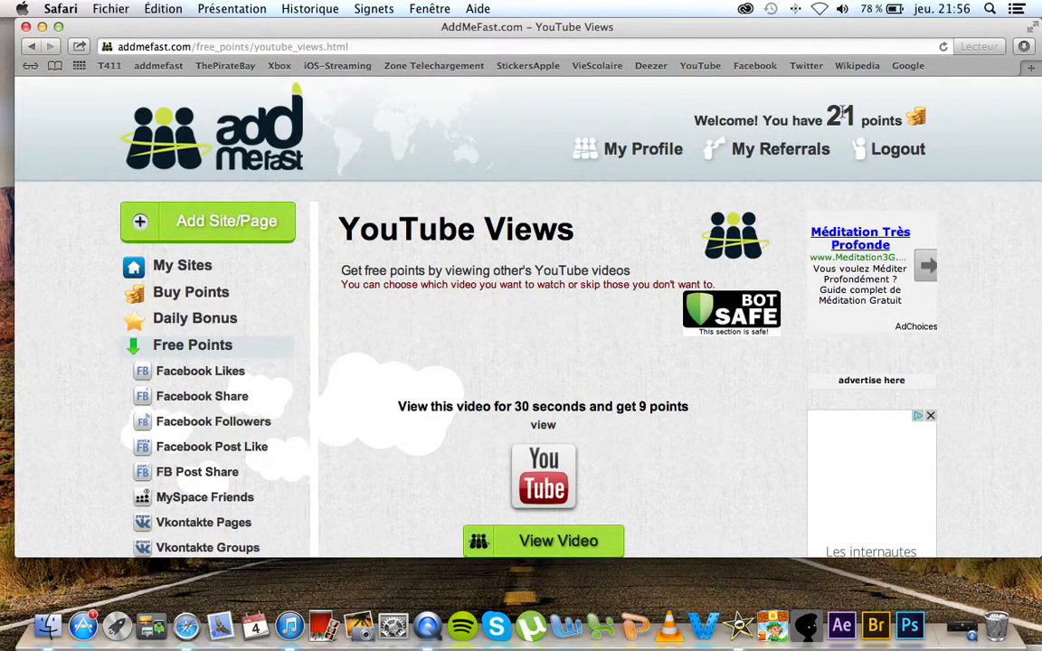
pyautogui.scroll(-1, 592, 314)
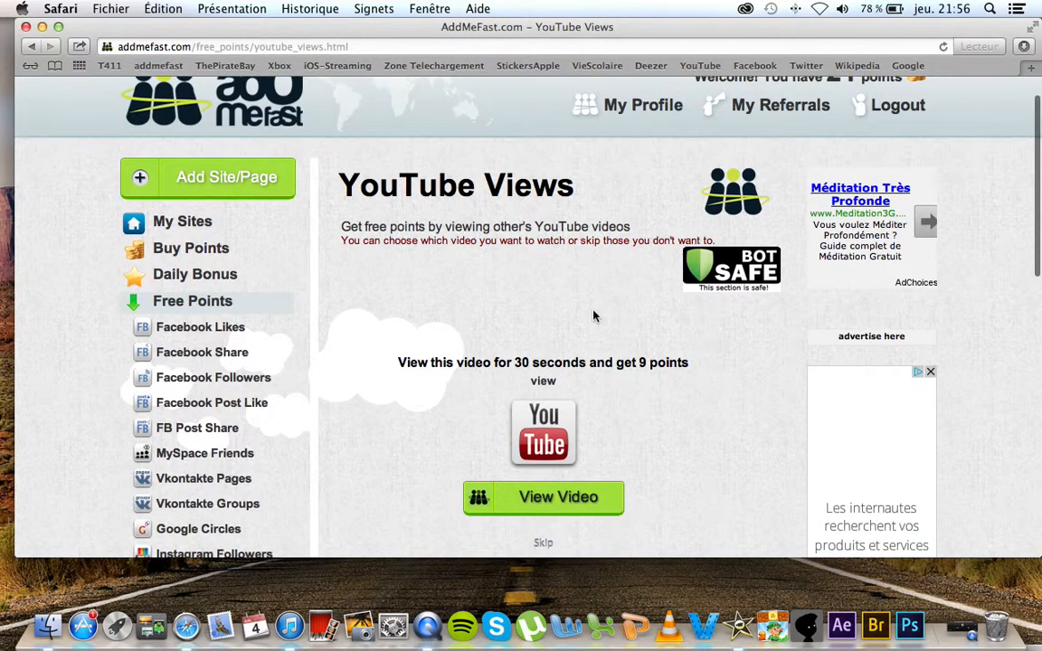
pyautogui.click(549, 515)
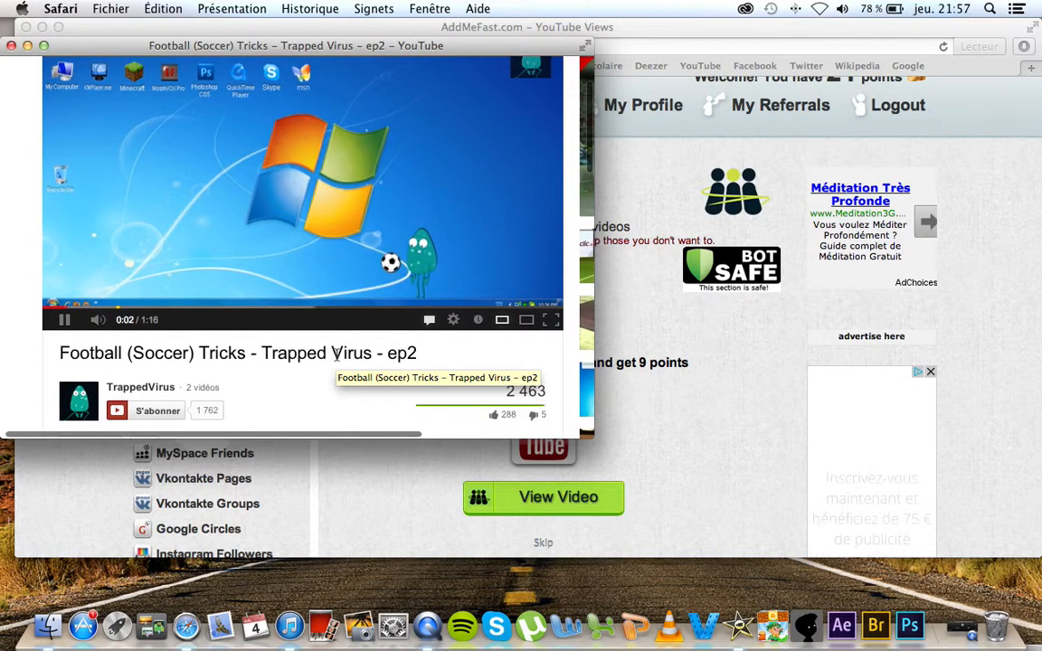
# Watch the offered Football (Soccer) Tricks video for the required 30 seconds to return to the YouTube Views page
pyautogui.scroll(1, 337, 362)
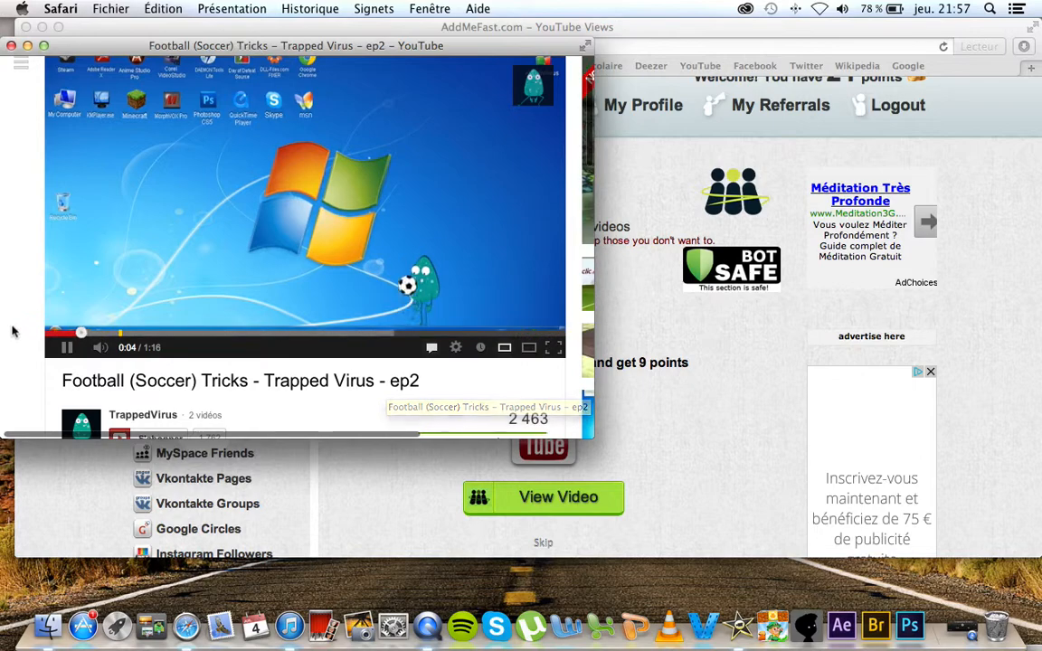
pyautogui.scroll(-2, 16, 290)
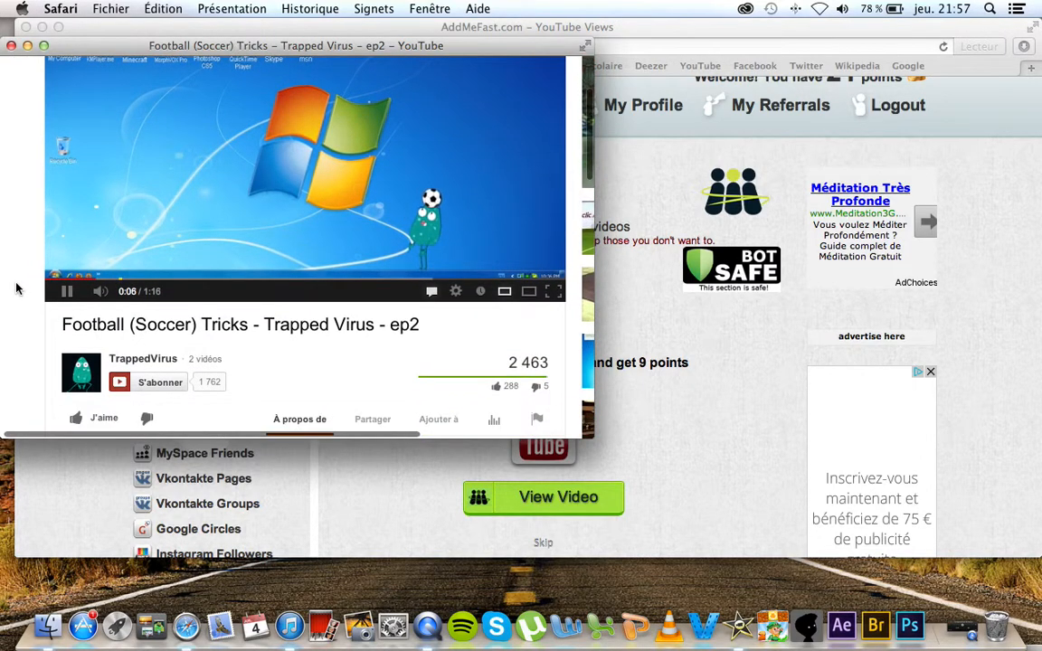
pyautogui.scroll(5, 20, 308)
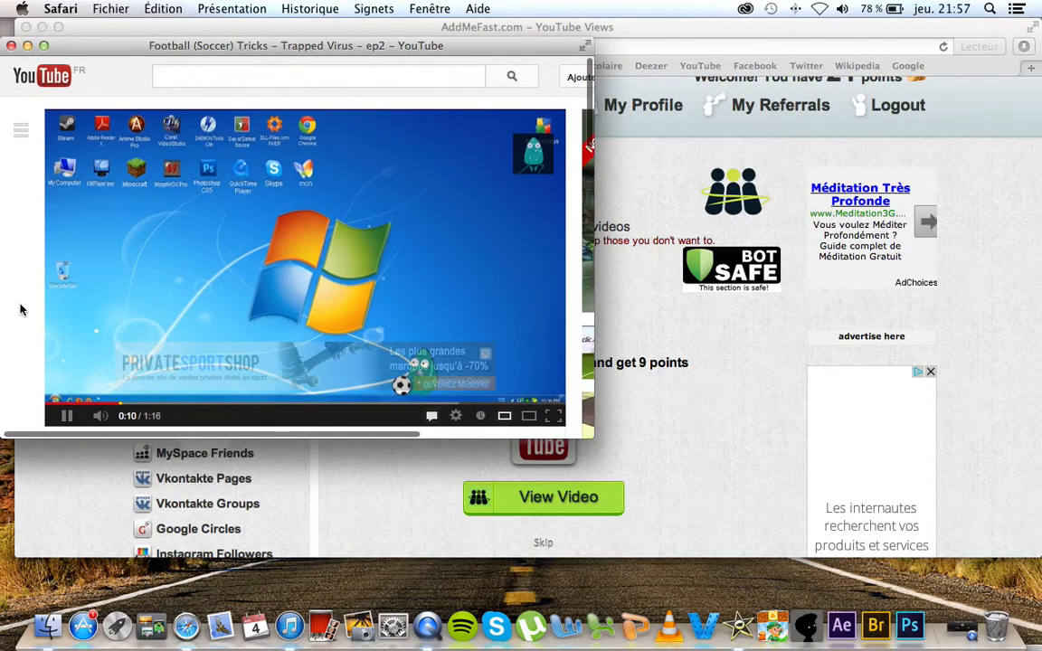
pyautogui.scroll(-2, 19, 306)
pyautogui.click(485, 299)
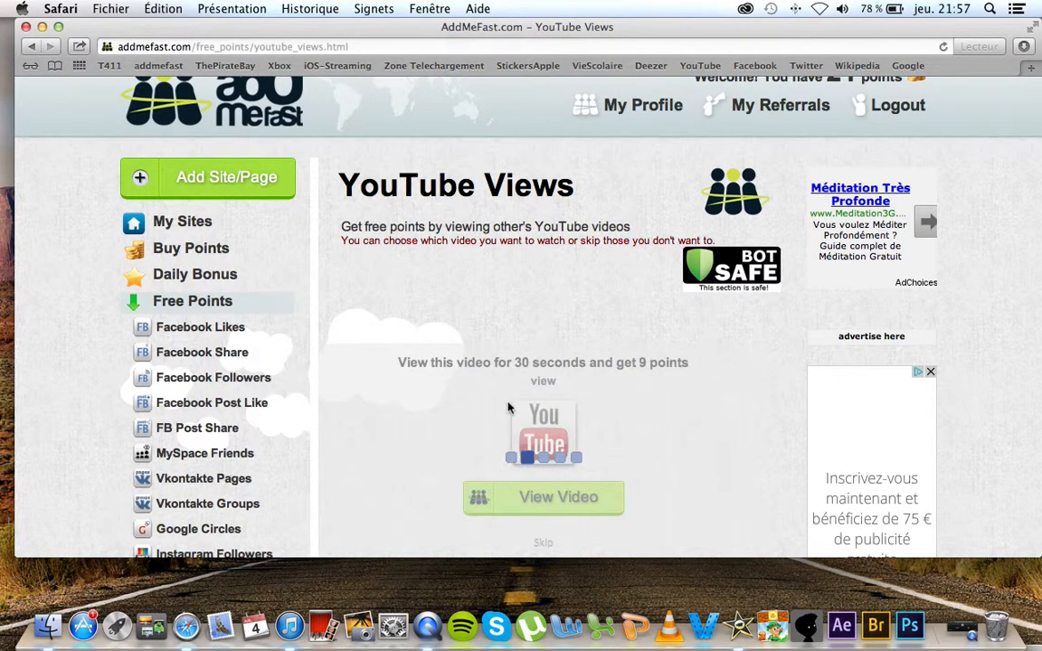
# Solve the tic-tac-toe check by completing three X's in a row and submit it to claim the view's points
pyautogui.scroll(2, 512, 407)
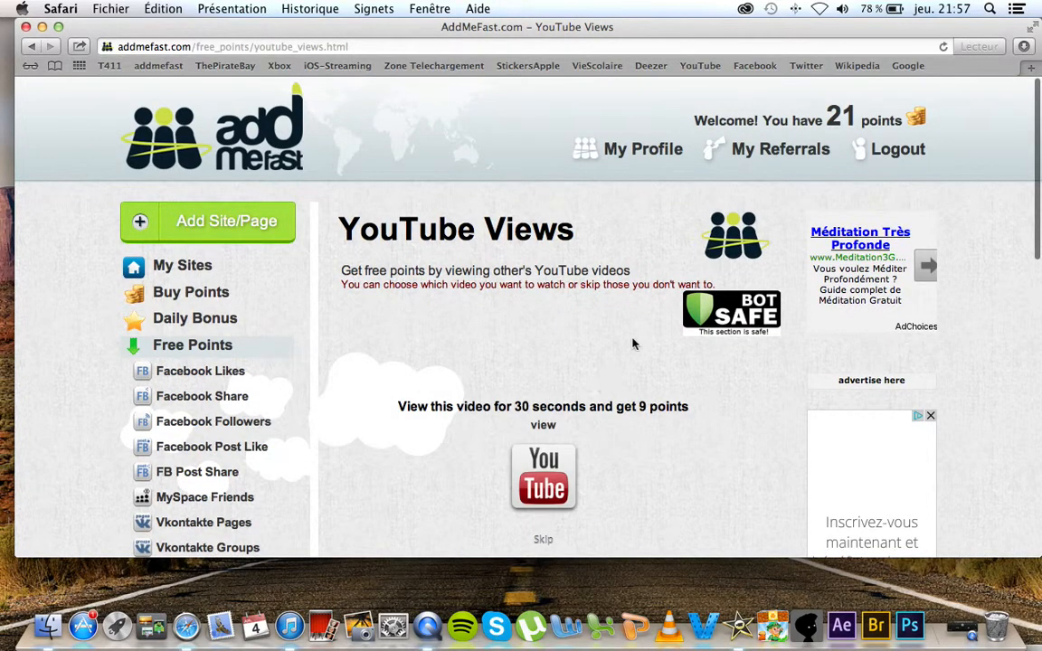
pyautogui.scroll(-5, 605, 447)
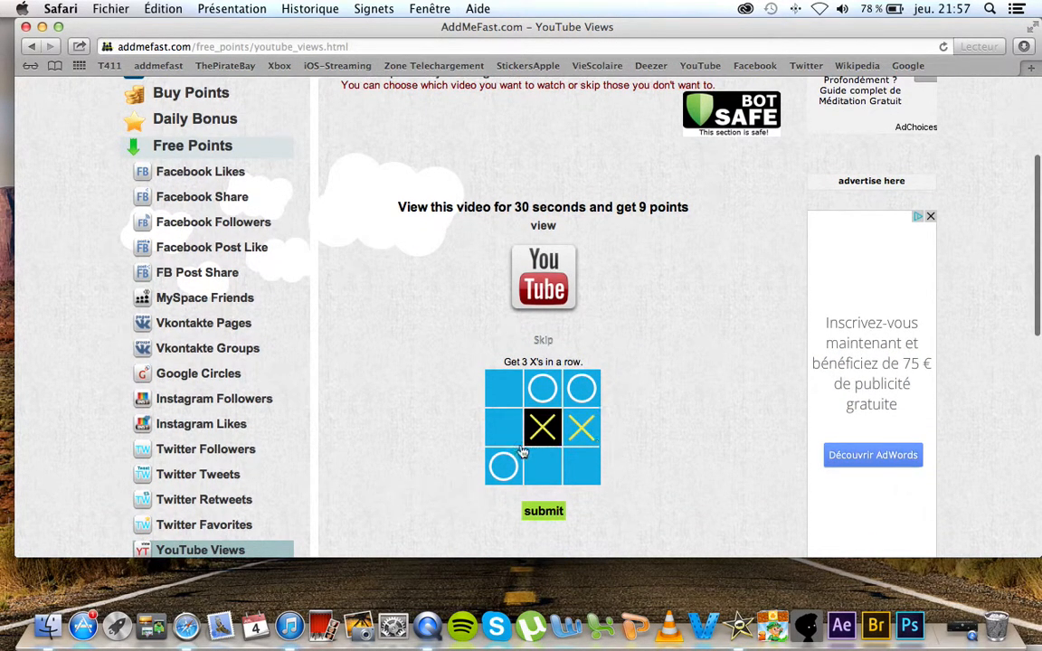
pyautogui.click(498, 427)
pyautogui.click(539, 510)
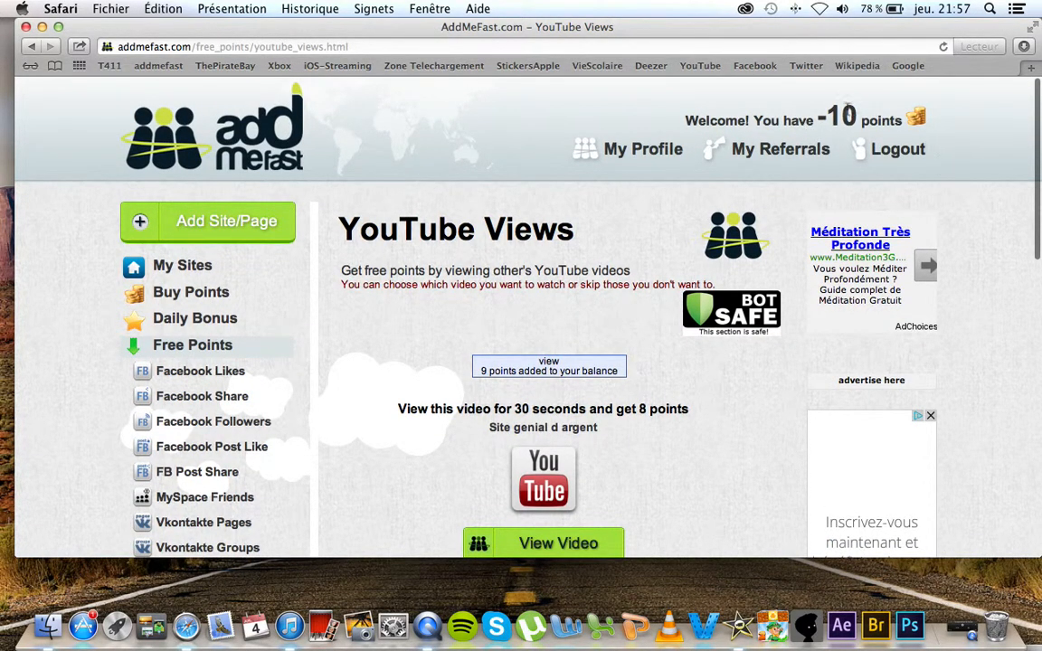
# Pause the Vues campaign in My Sites and compare its clicks with the account's points balance
pyautogui.click(143, 265)
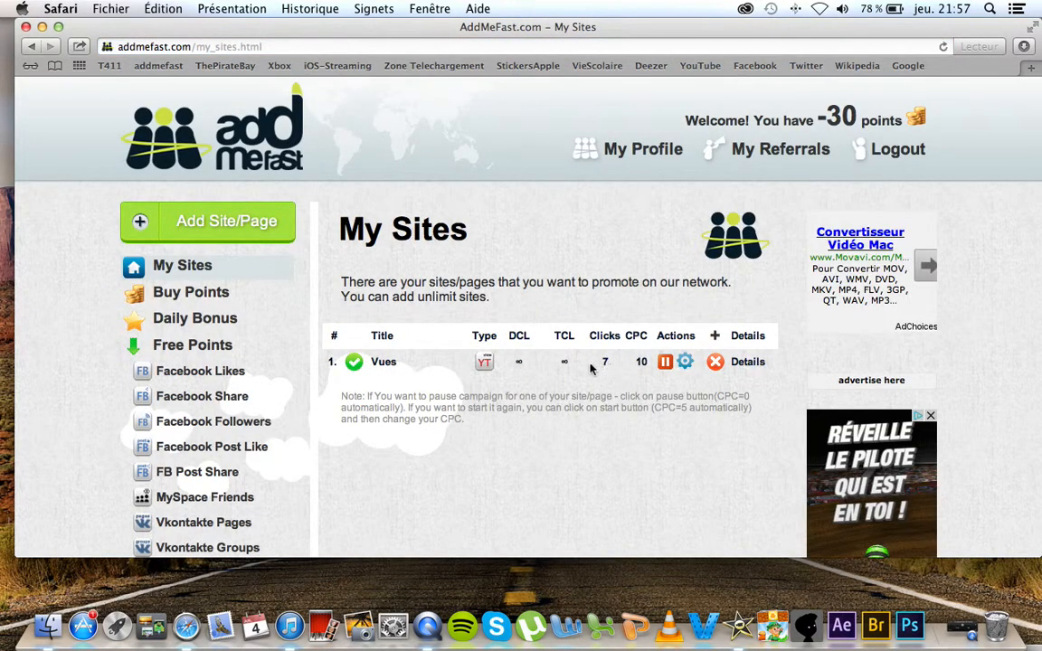
pyautogui.click(665, 363)
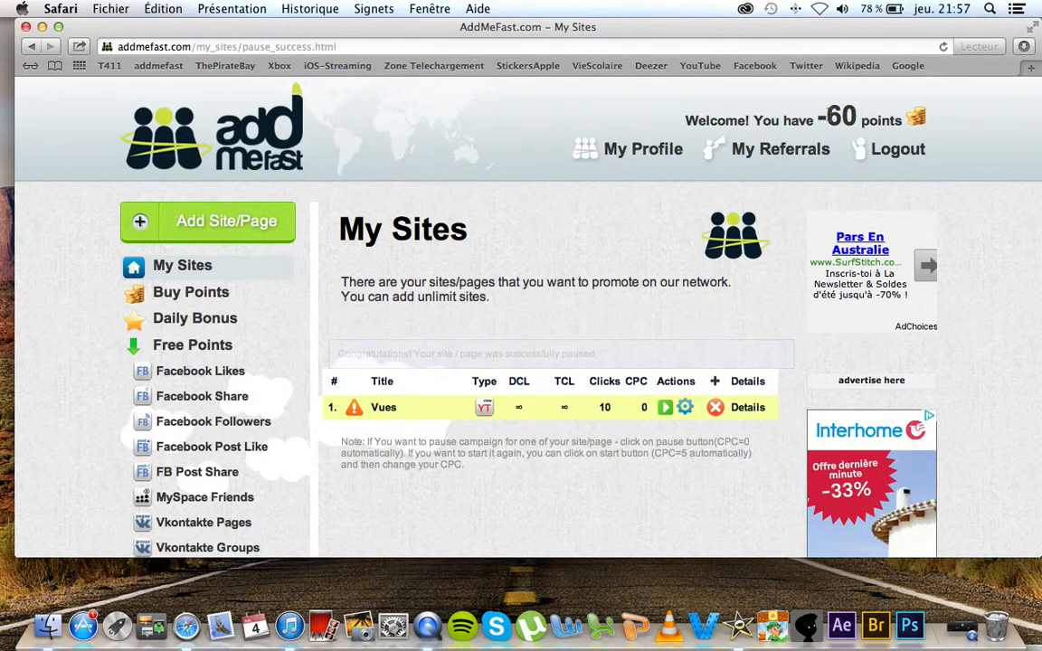
pyautogui.moveTo(818, 116); pyautogui.dragTo(858, 110)
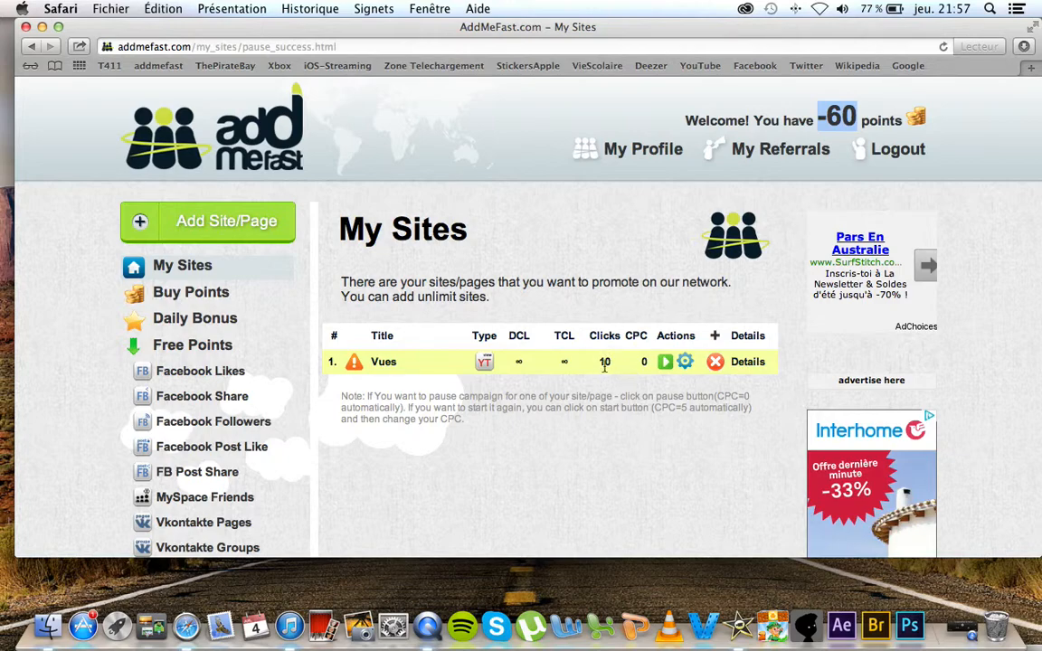
pyautogui.scroll(-2, 507, 317)
pyautogui.scroll(2, 380, 264)
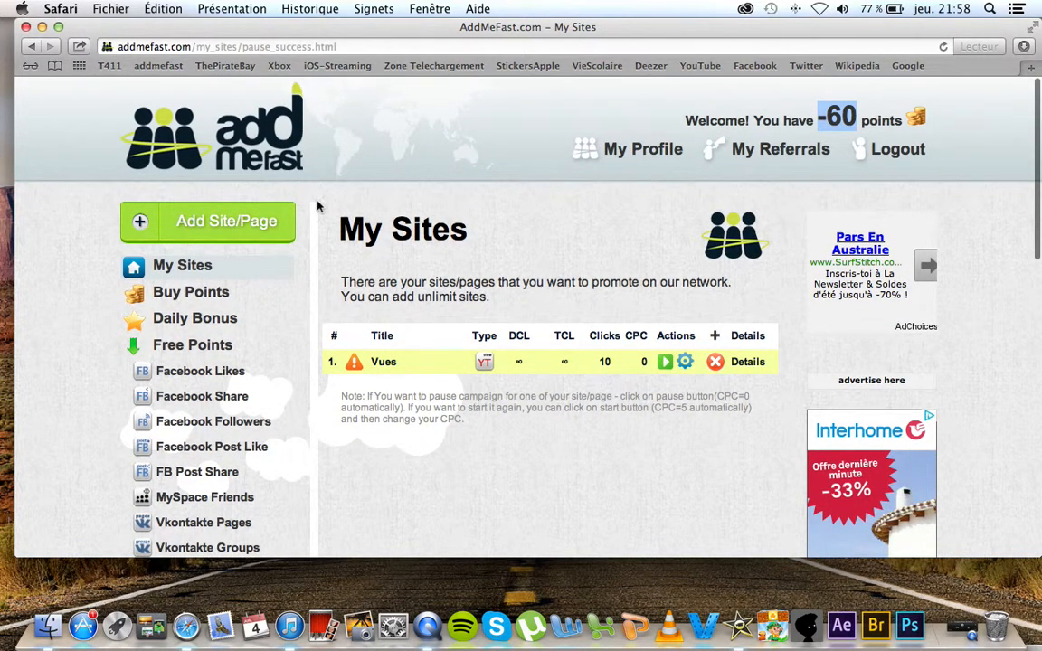
pyautogui.scroll(-2, 312, 206)
pyautogui.scroll(2, 313, 206)
pyautogui.scroll(2, 310, 228)
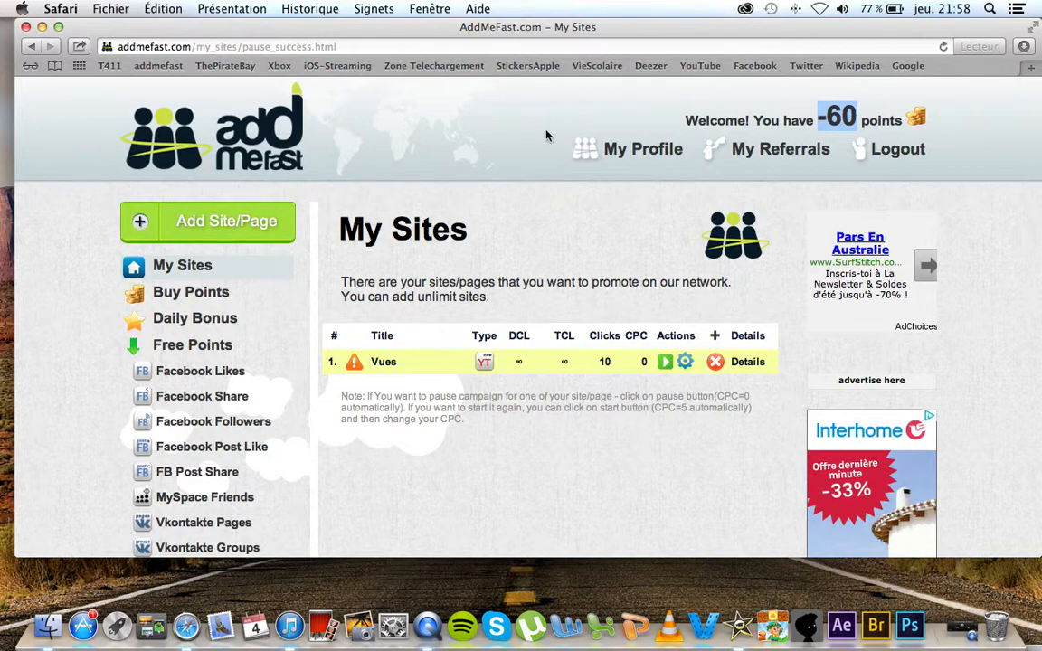
pyautogui.click(703, 68)
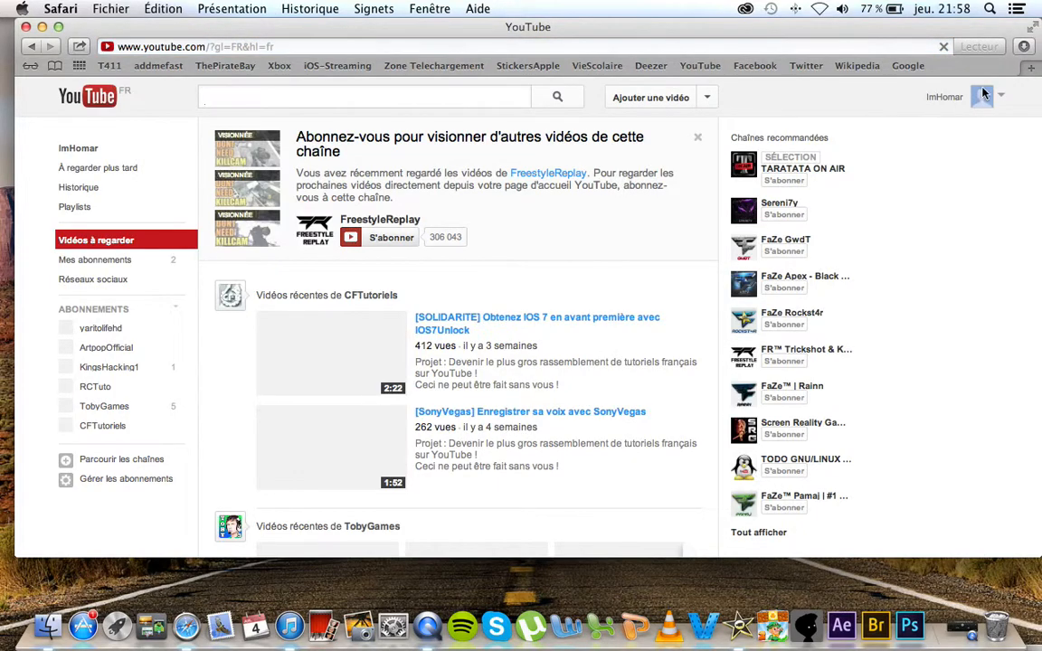
pyautogui.click(985, 98)
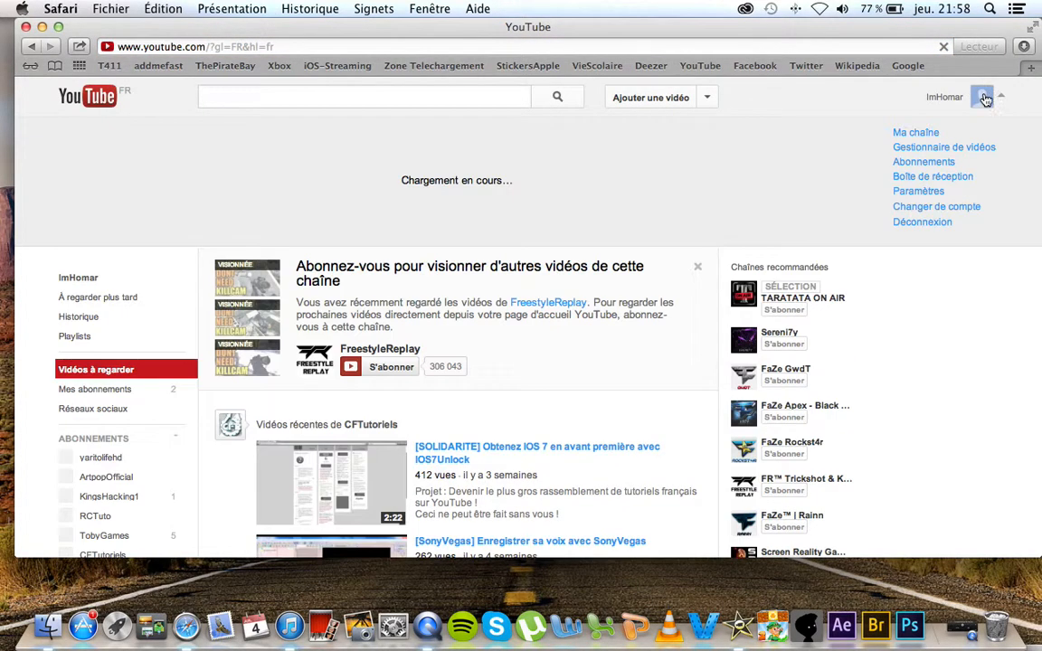
pyautogui.click(916, 133)
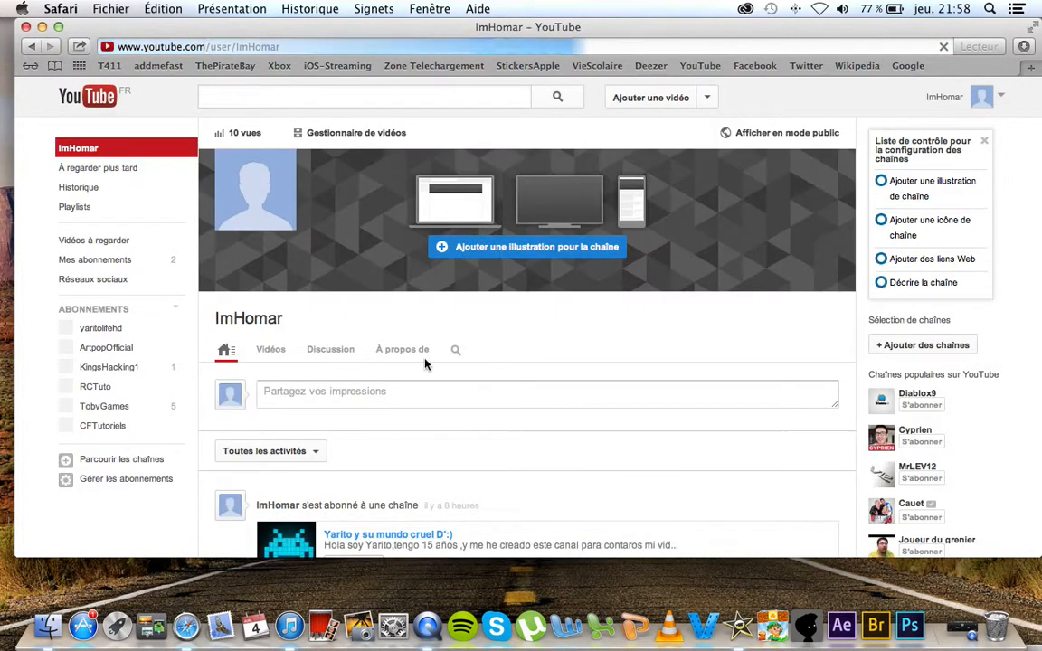
pyautogui.scroll(-3, 407, 407)
pyautogui.click(270, 219)
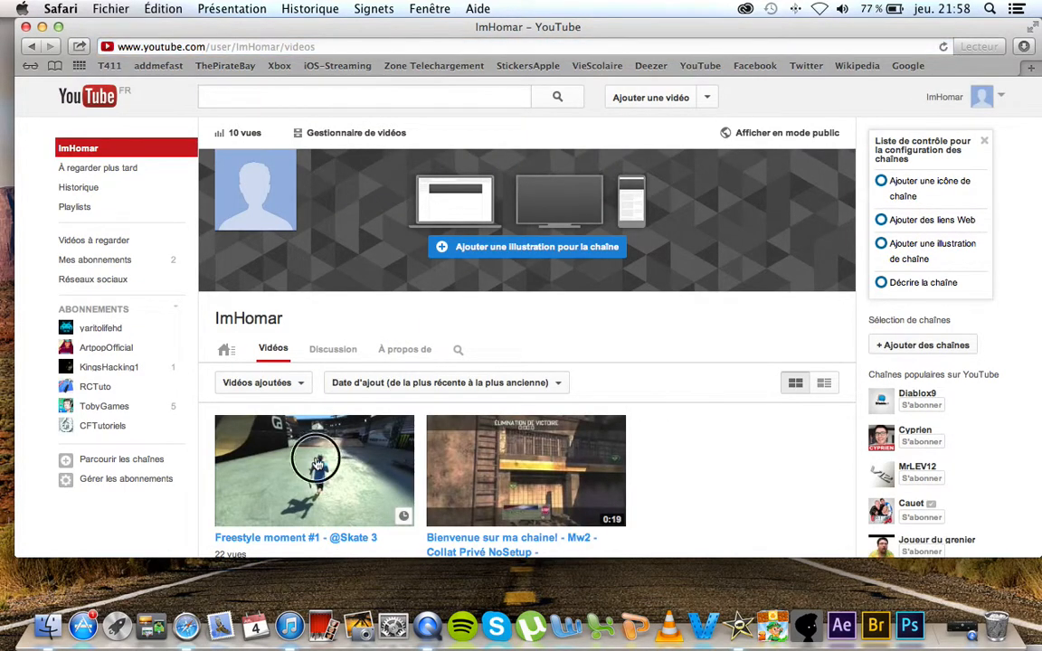
pyautogui.click(317, 464)
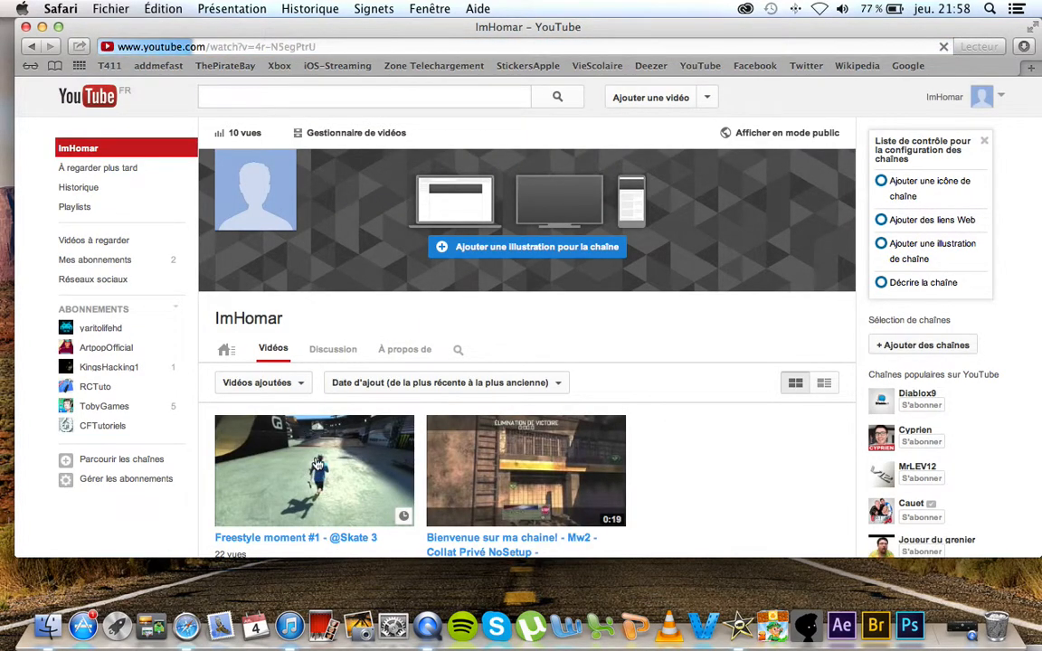
pyautogui.scroll(-1, 579, 480)
pyautogui.doubleClick(656, 475)
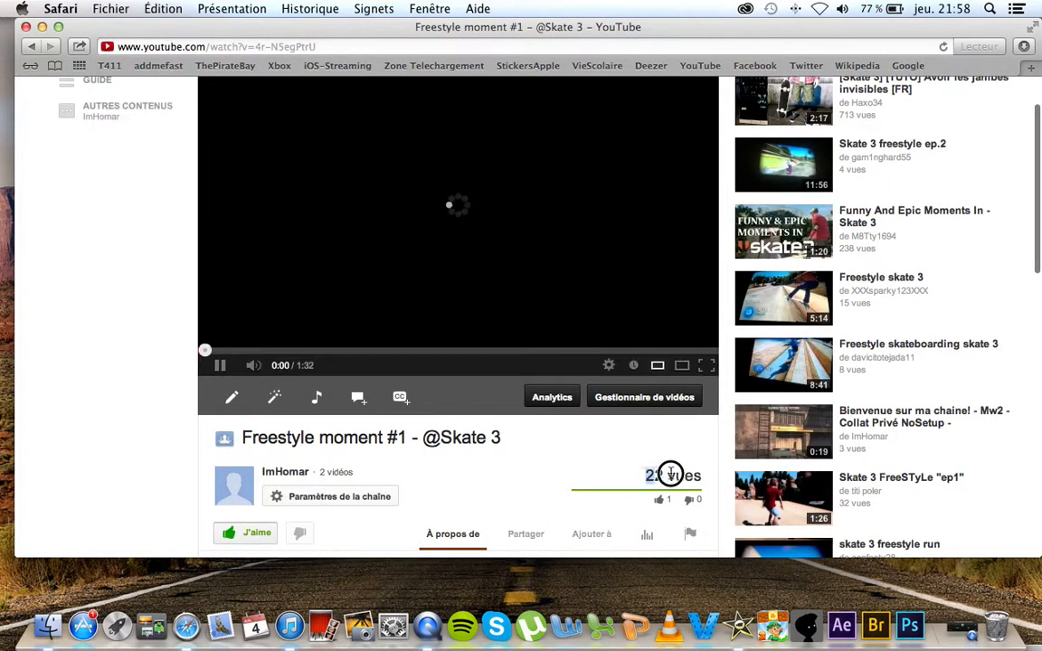
pyautogui.click(540, 457)
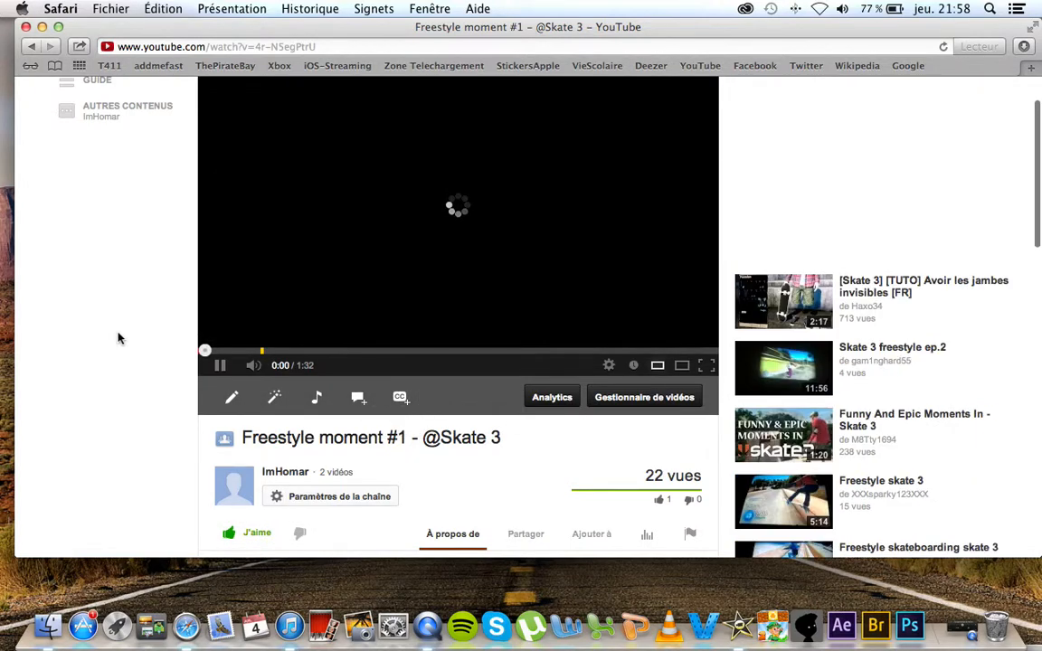
pyautogui.scroll(-4, 119, 338)
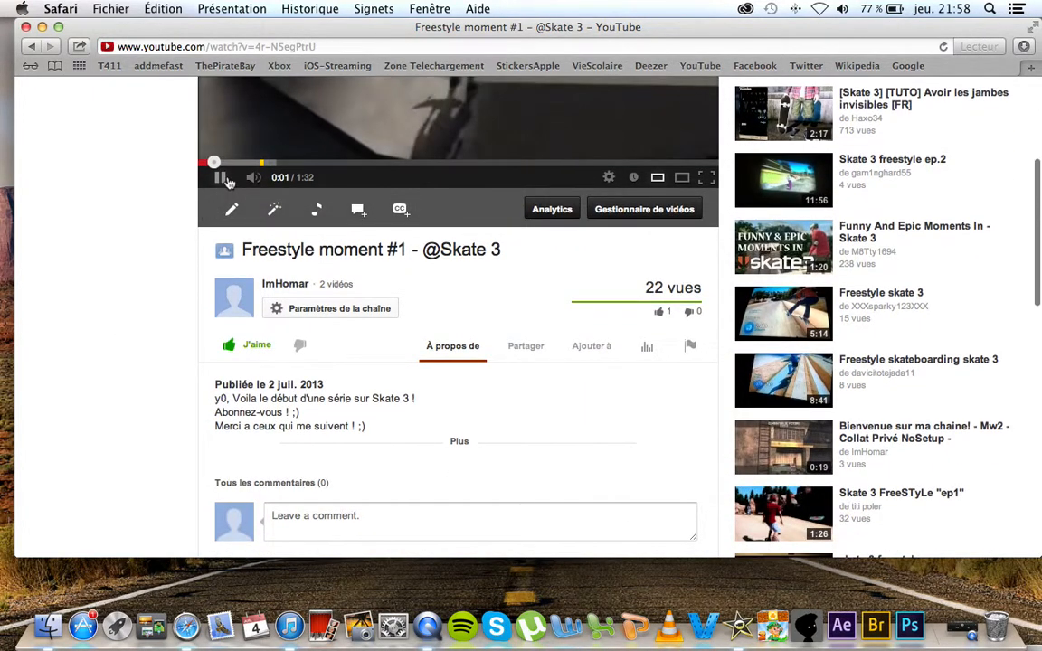
pyautogui.scroll(5, 163, 268)
pyautogui.scroll(-4, 159, 265)
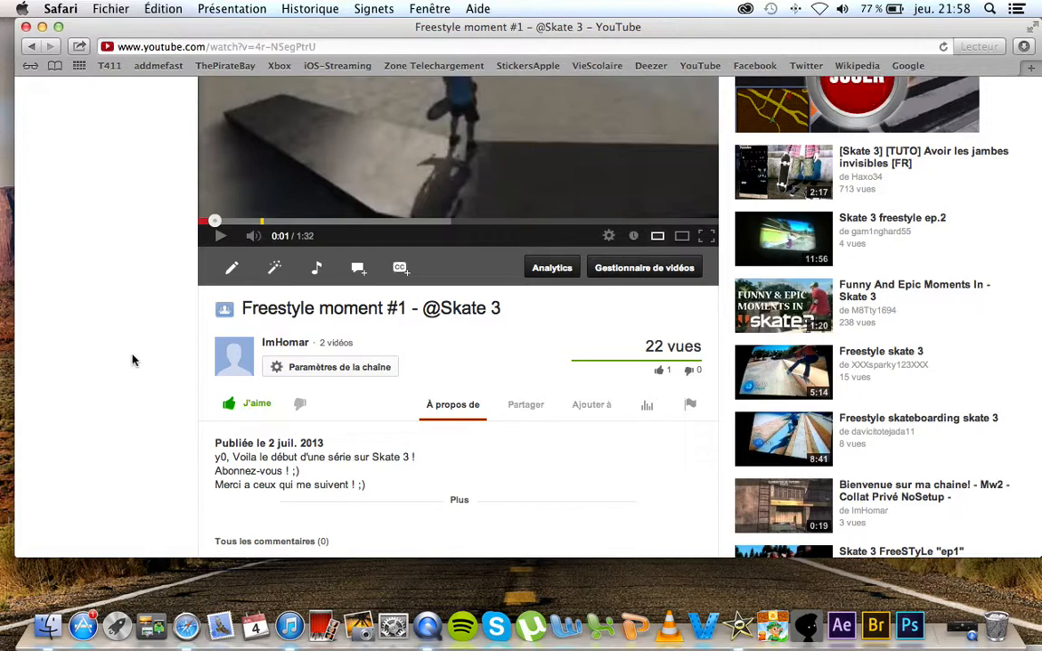
pyautogui.scroll(4, 133, 362)
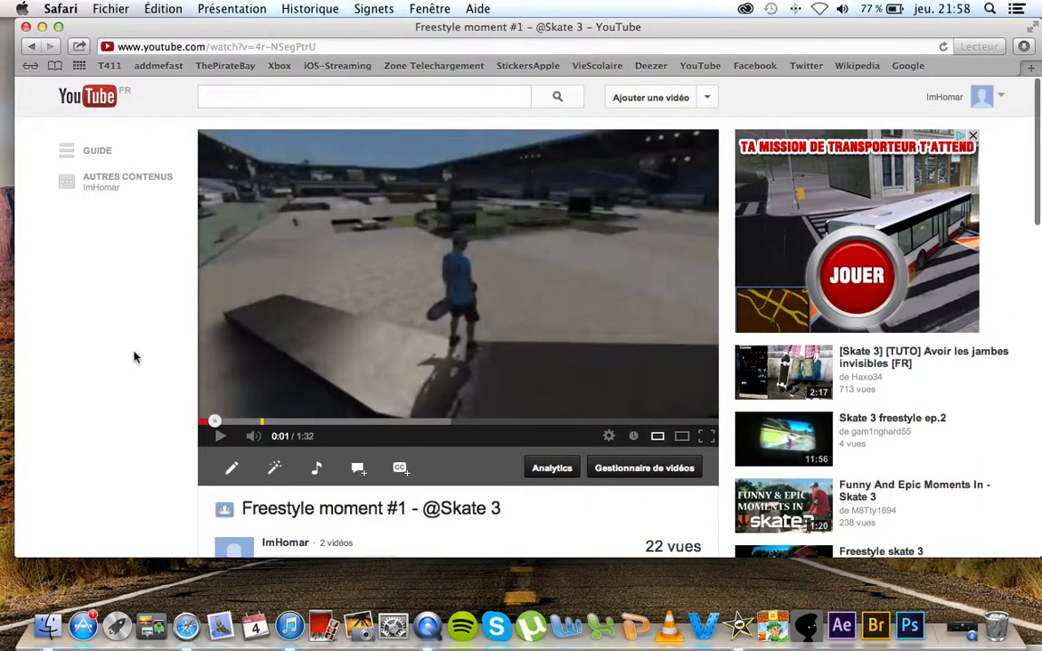
pyautogui.scroll(-2, 134, 357)
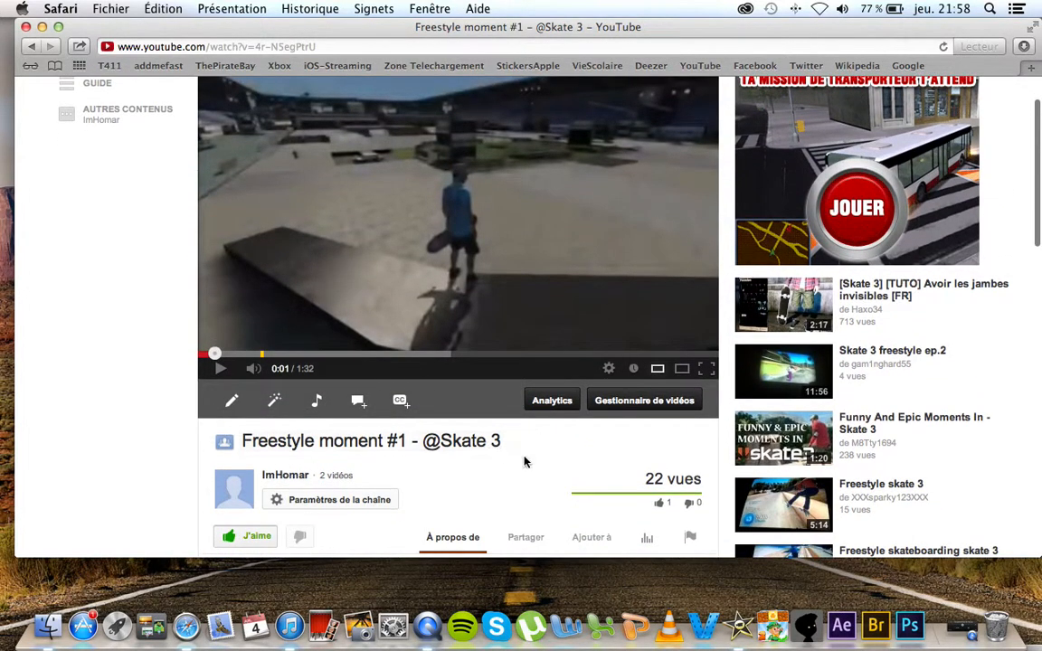
pyautogui.moveTo(646, 482); pyautogui.dragTo(313, 475)
pyautogui.click(134, 218)
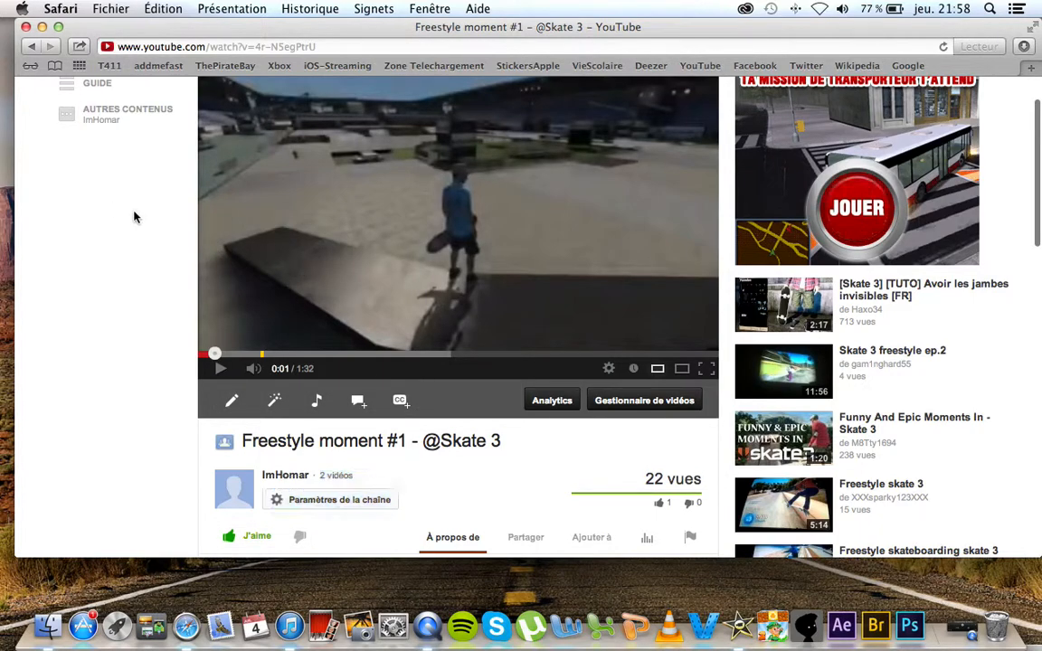
pyautogui.scroll(3, 97, 205)
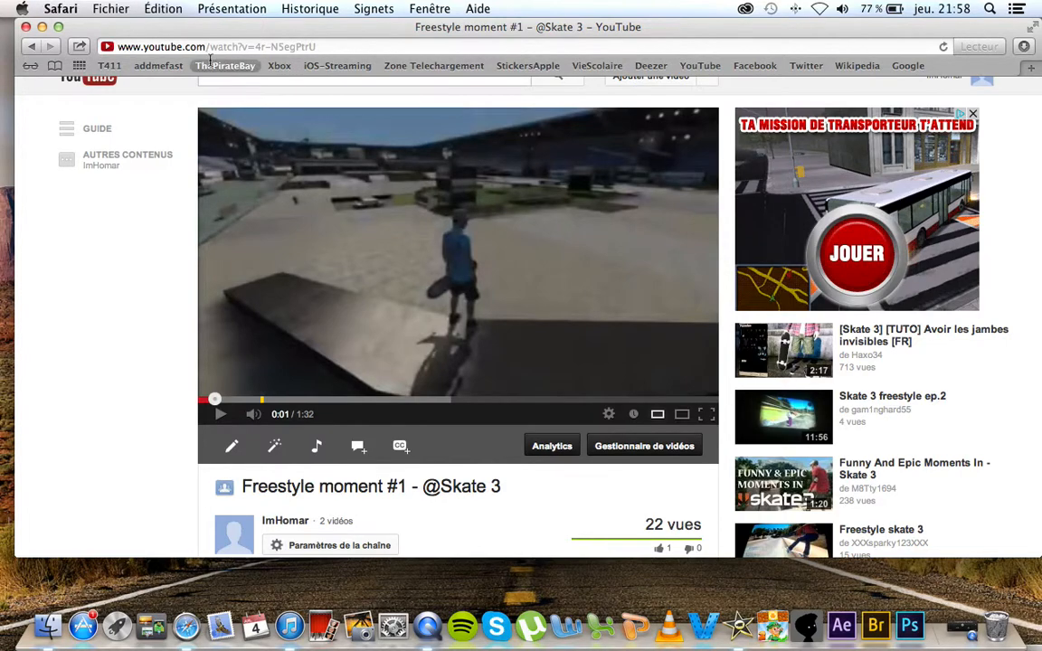
# Return to AddMeFast, check the points balance and open the YouTube Subscribe category under Free Points
pyautogui.click(158, 66)
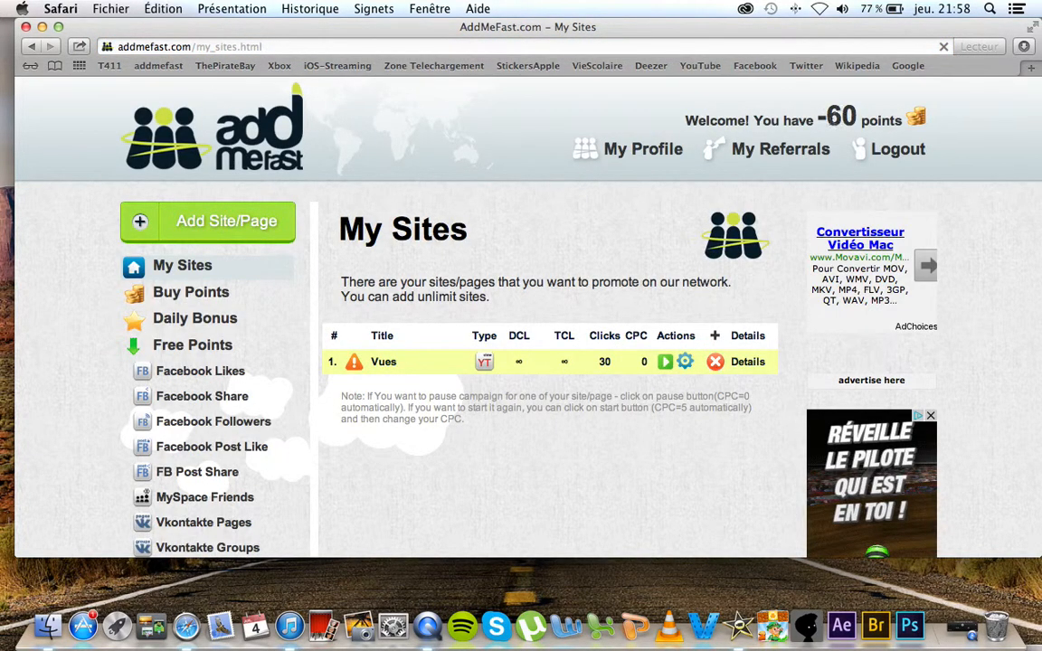
pyautogui.moveTo(826, 118); pyautogui.dragTo(893, 116)
pyautogui.scroll(-5, 286, 309)
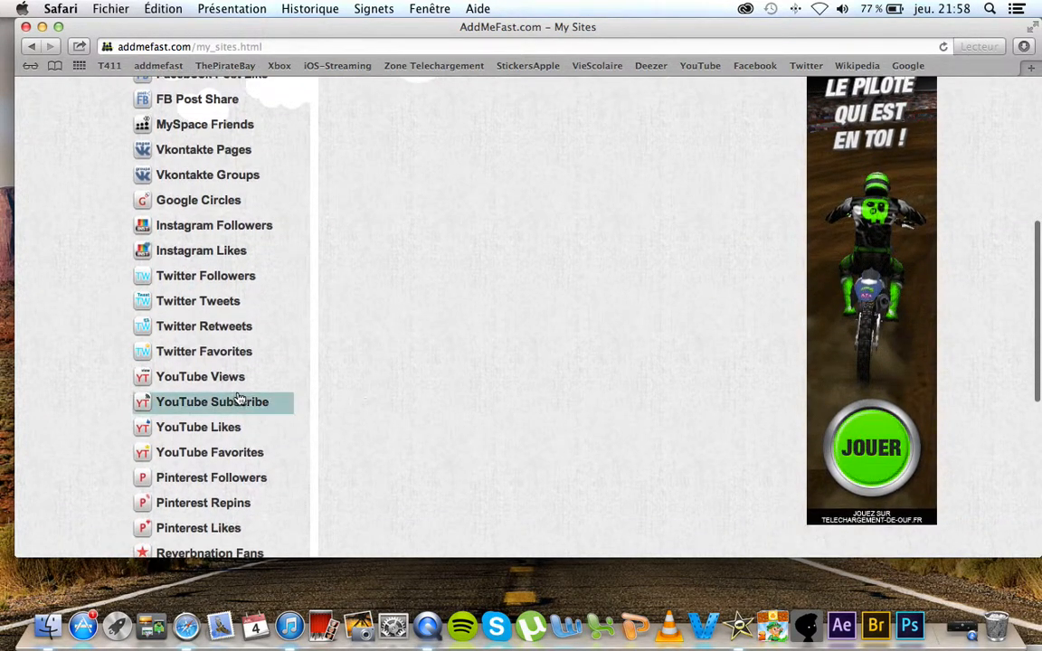
pyautogui.click(232, 400)
pyautogui.scroll(-2, 555, 387)
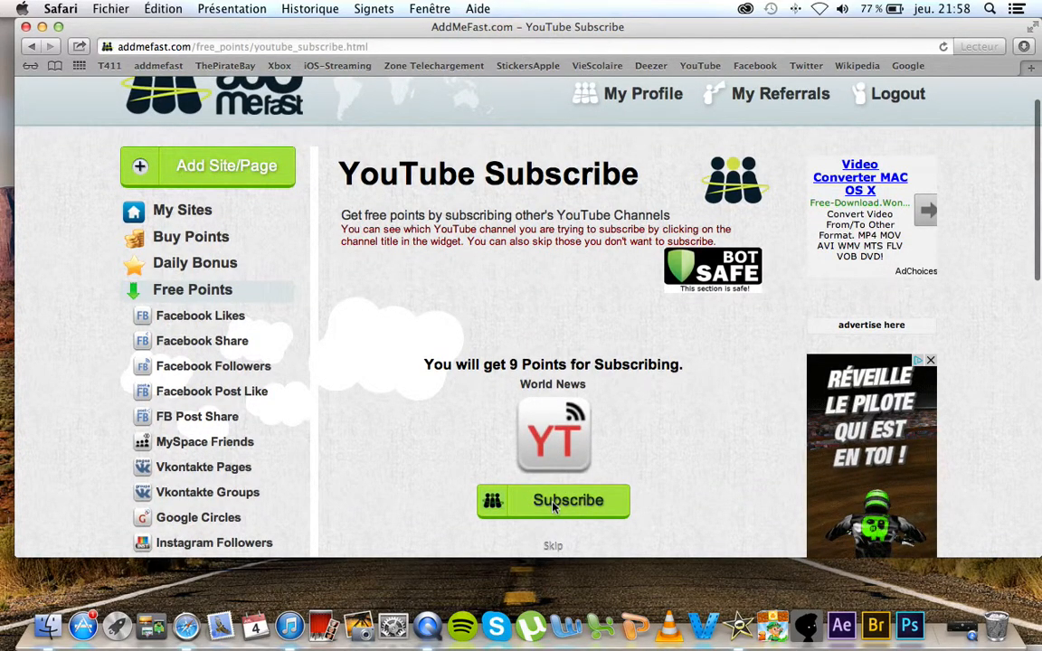
# Subscribe to the offered World News channel on YouTube and close its window to collect the points
pyautogui.click(554, 506)
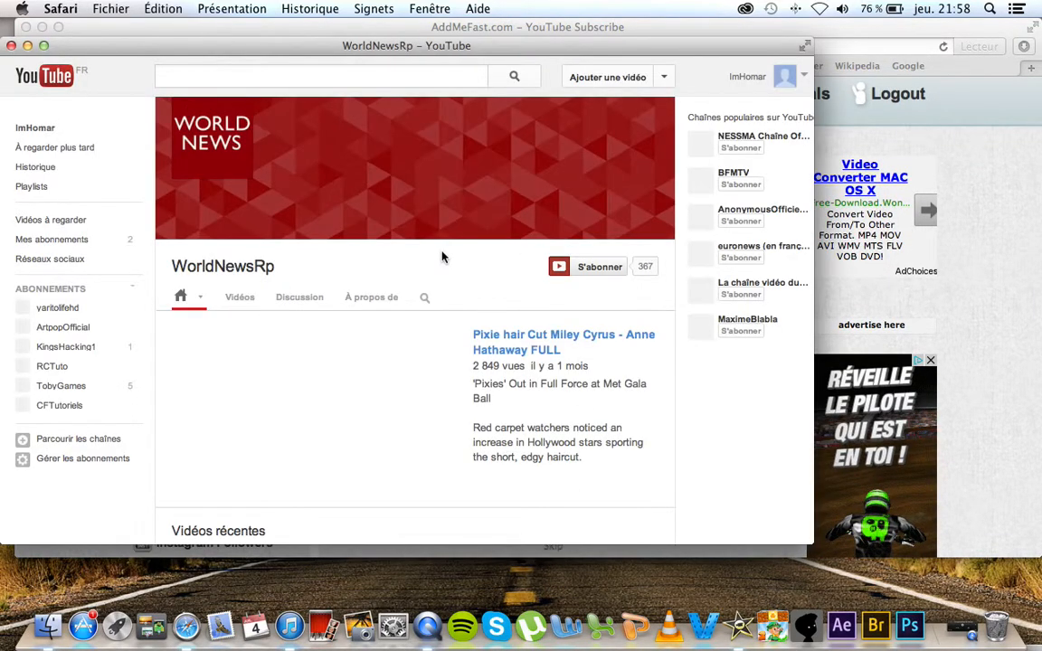
pyautogui.click(594, 267)
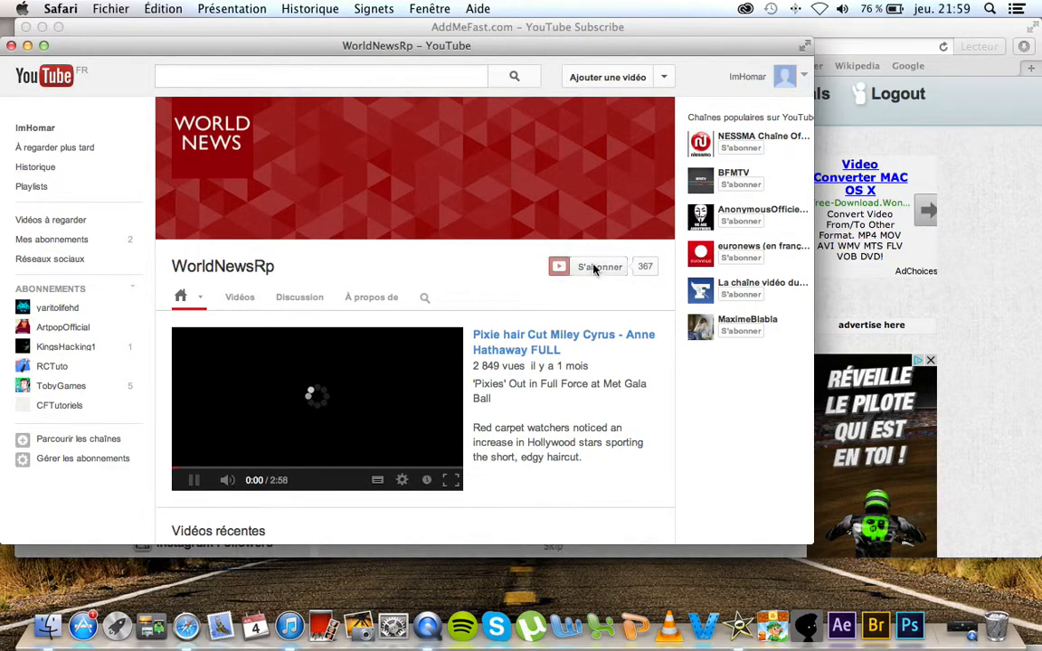
pyautogui.click(11, 45)
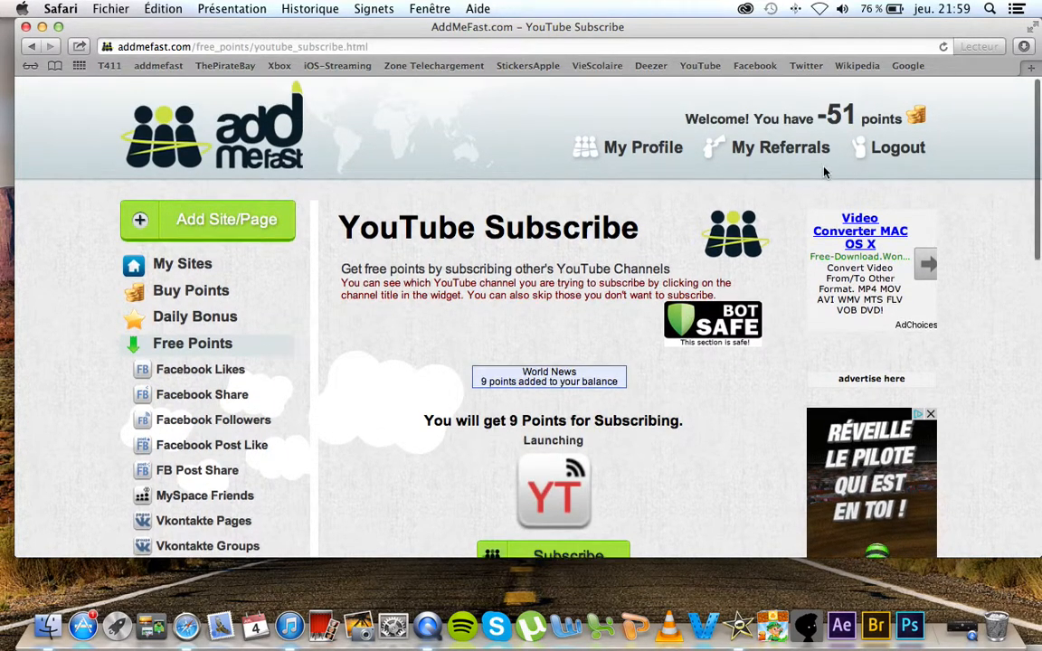
# Subscribe to the next offered channel, DangerUnity, listed as Launching, and close its YouTube window
pyautogui.scroll(-2, 824, 172)
pyautogui.click(523, 499)
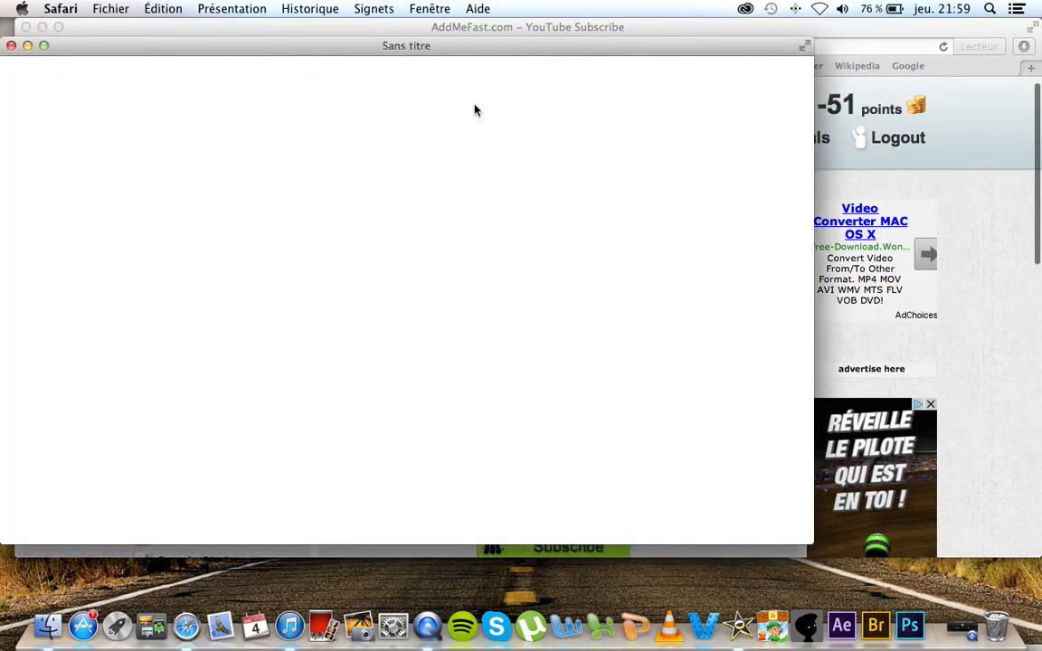
pyautogui.click(546, 267)
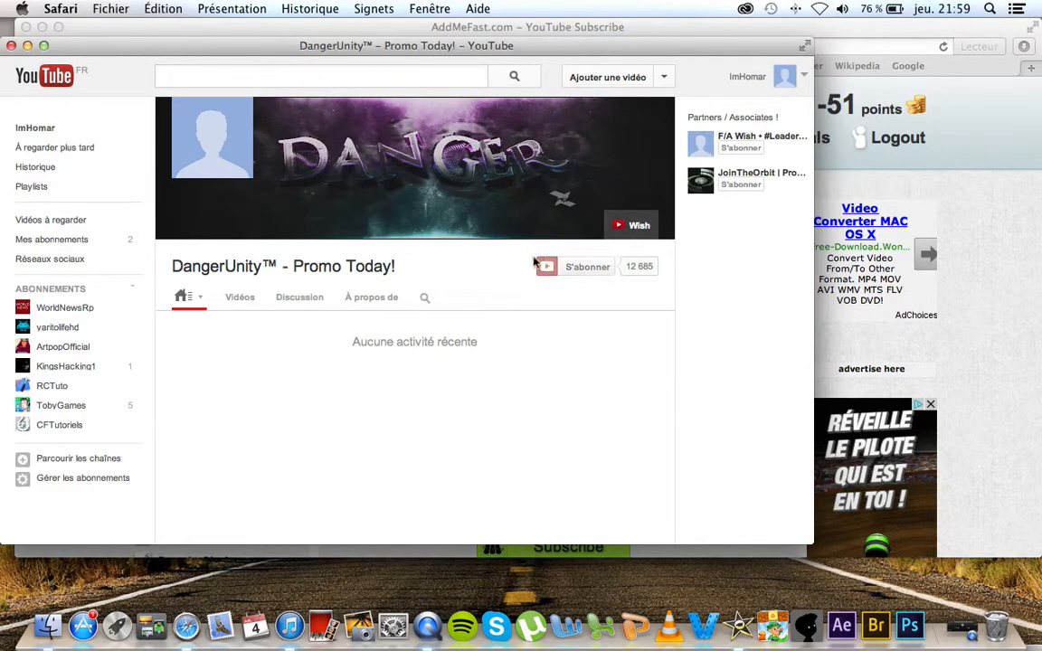
pyautogui.click(11, 50)
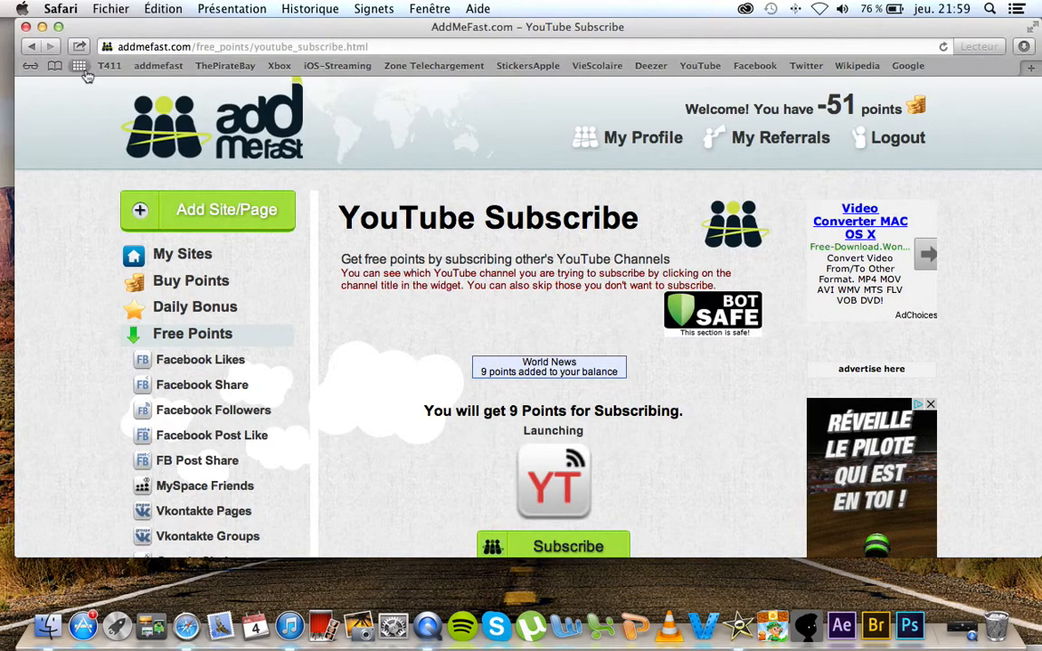